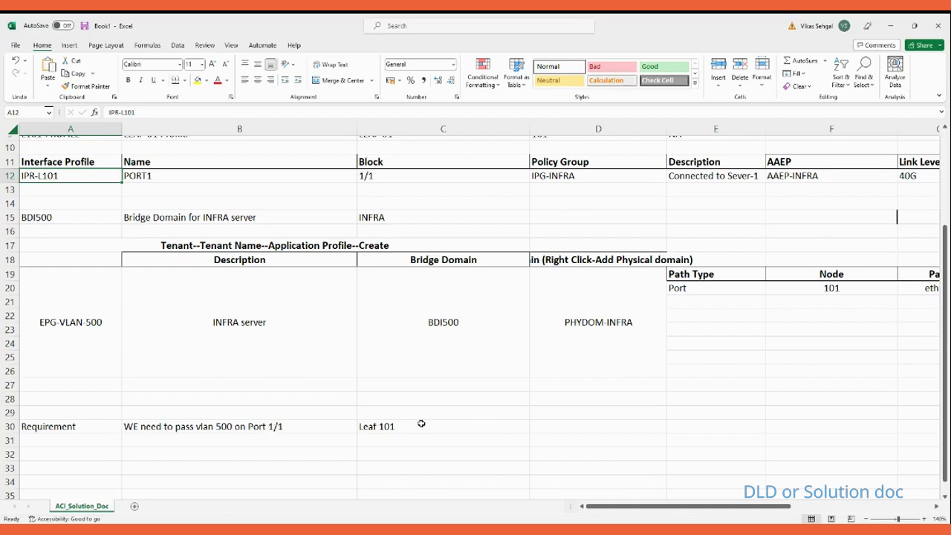
- Review the VLAN pool entry in the solution document, covering its pool name, VLAN range, physical domain and AAEP
scroll(395, 421, "up", 3)
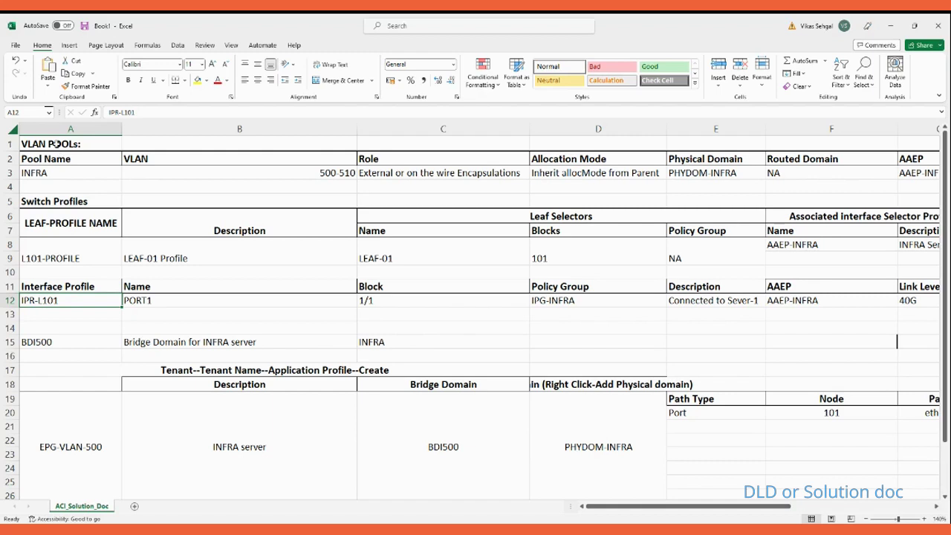
left_click(37, 174)
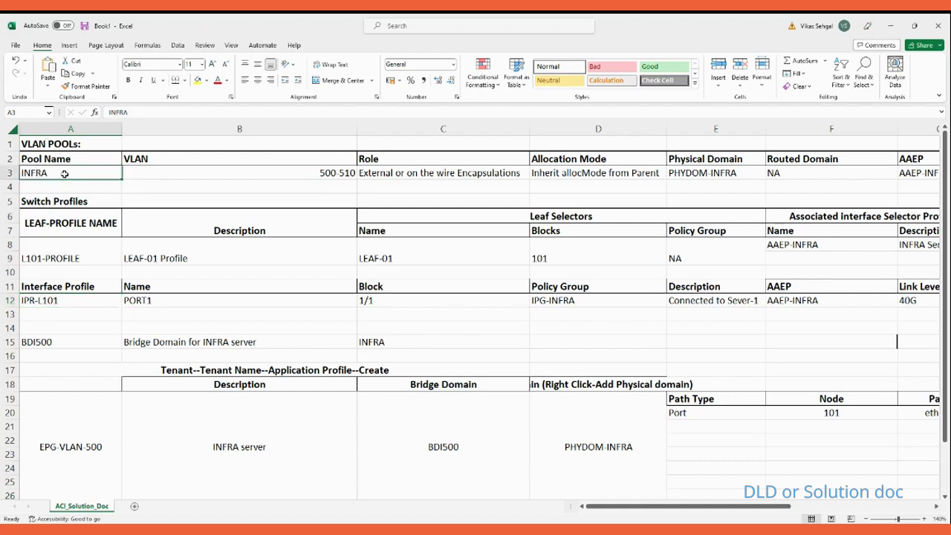
left_click(312, 173)
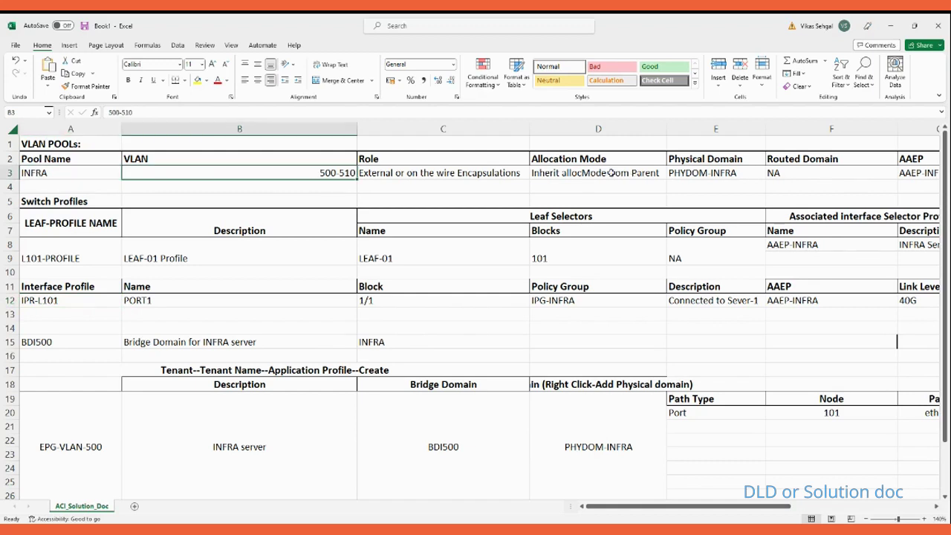
left_click(692, 173)
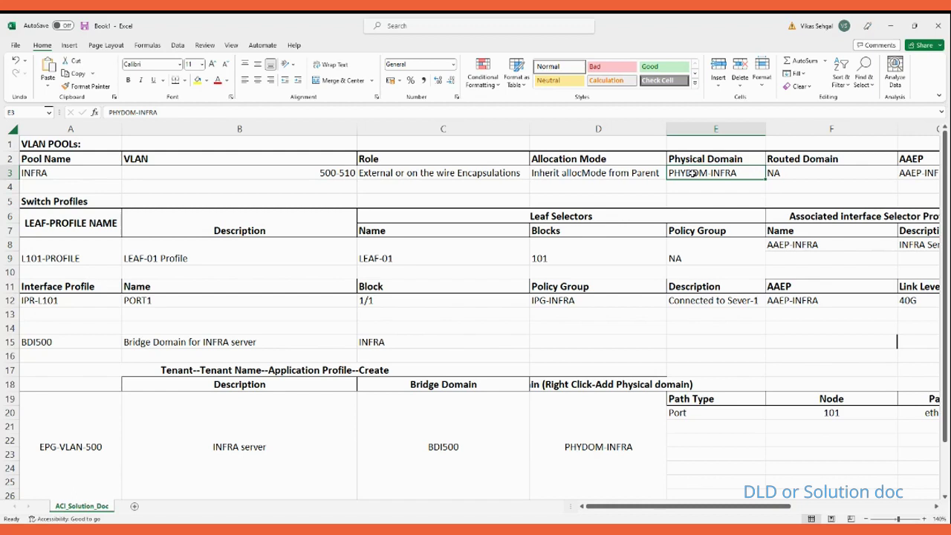
key("Right")
key("Right")
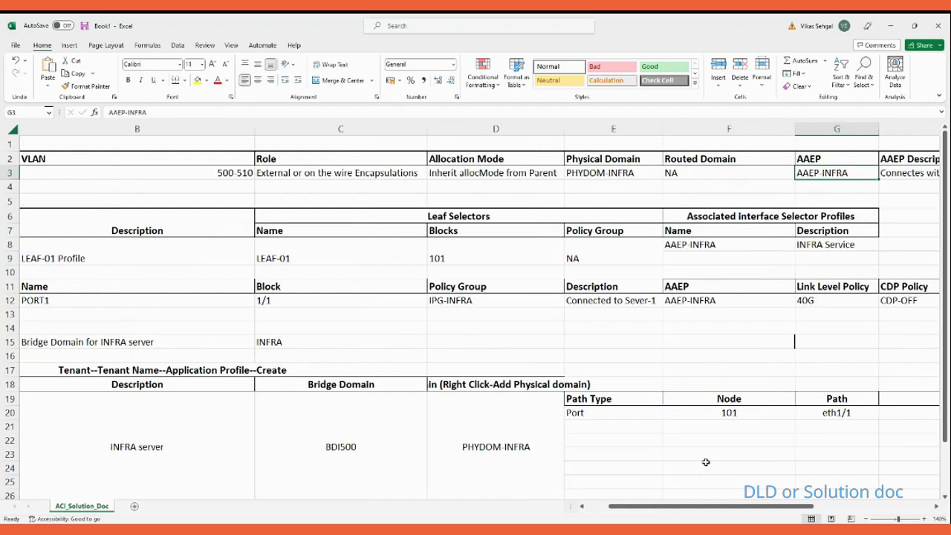
left_click_drag(677, 511, 655, 511)
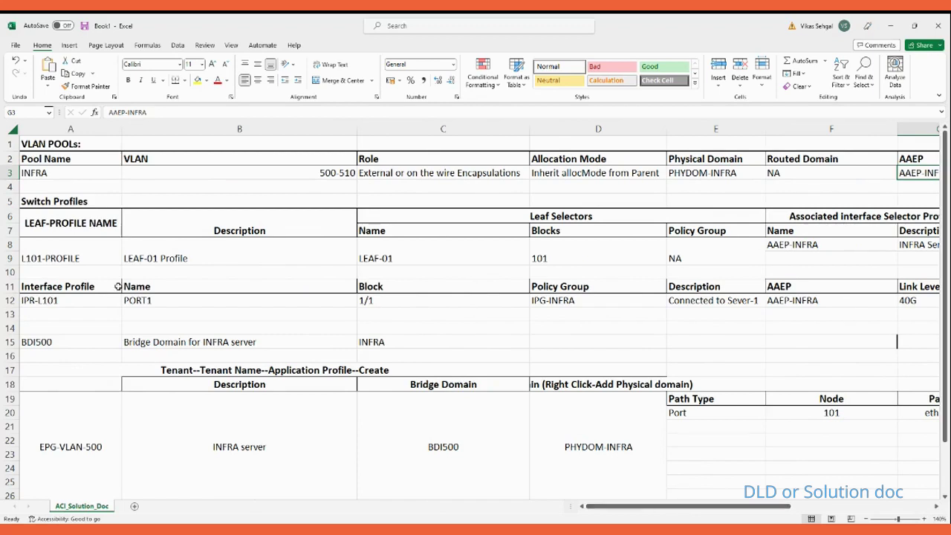
- Review the leaf switch profile entry, covering its profile name, leaf selector block and associated interface selector profile
left_click(51, 261)
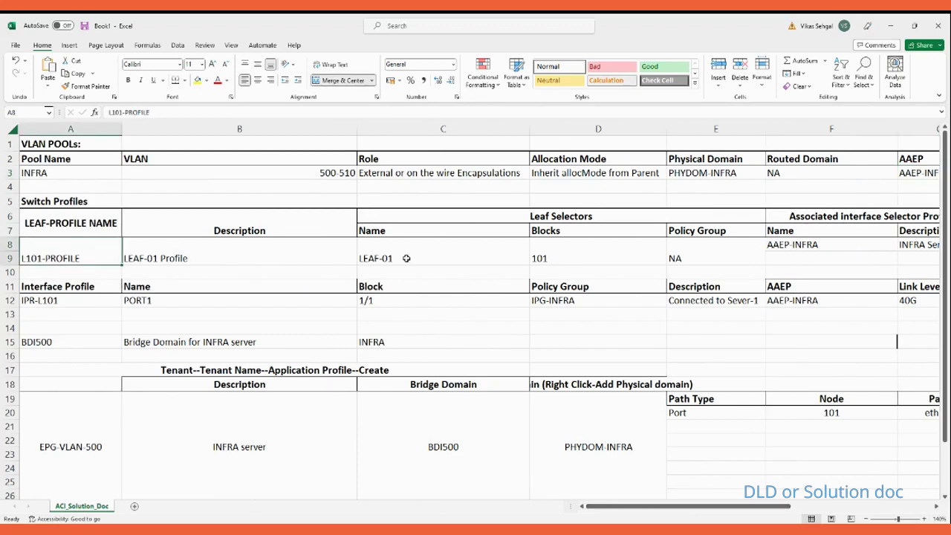
left_click(573, 254)
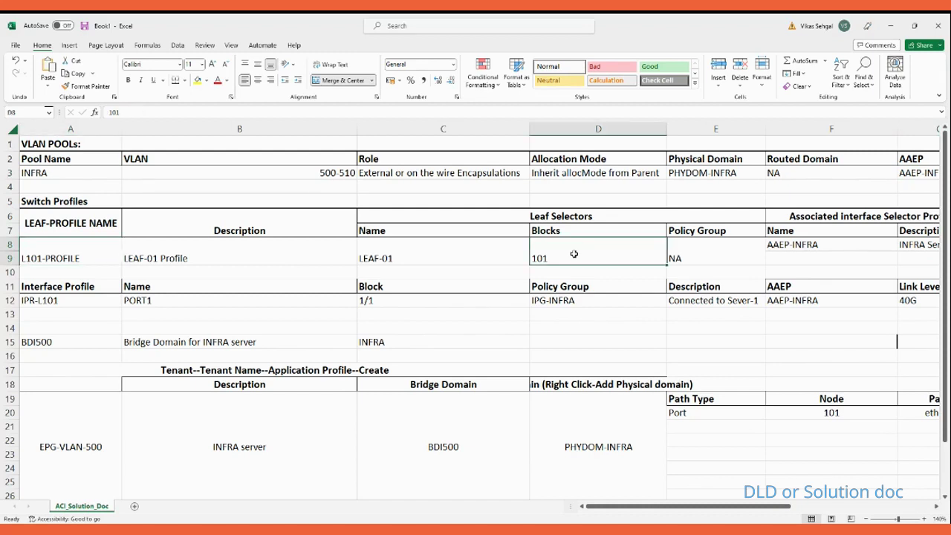
left_click(806, 239)
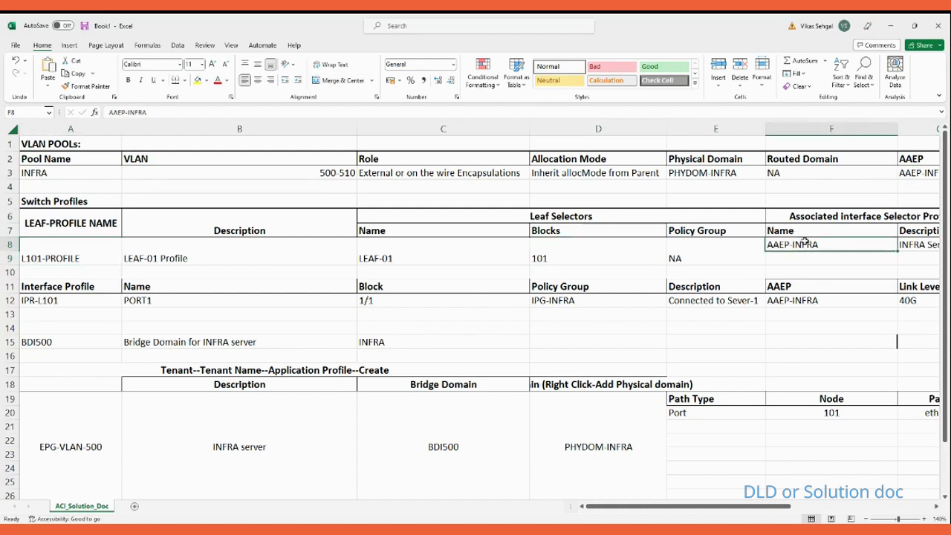
- Examine the interface profile entry, covering its port block, policy group, description, AAEP and the link level, CDP, MCP and LLDP policies
left_click(68, 302)
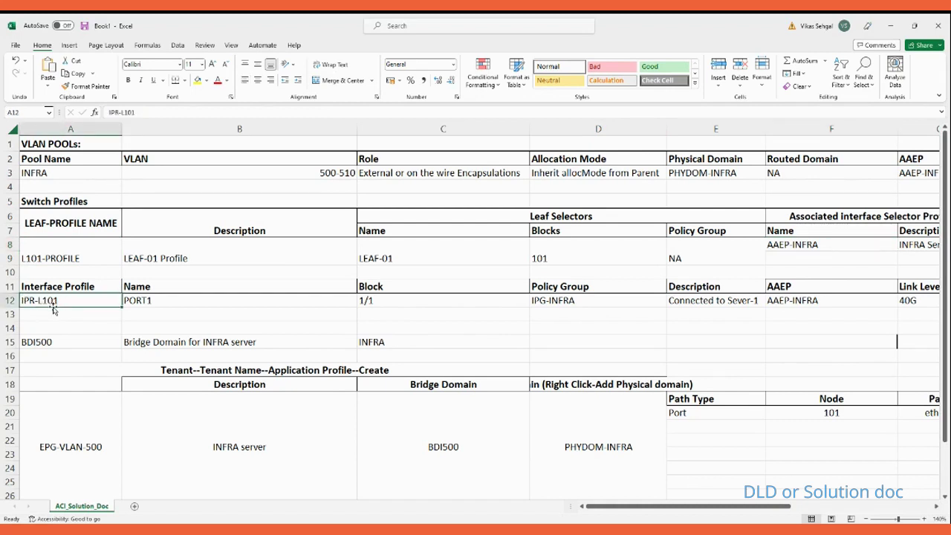
left_click(375, 299)
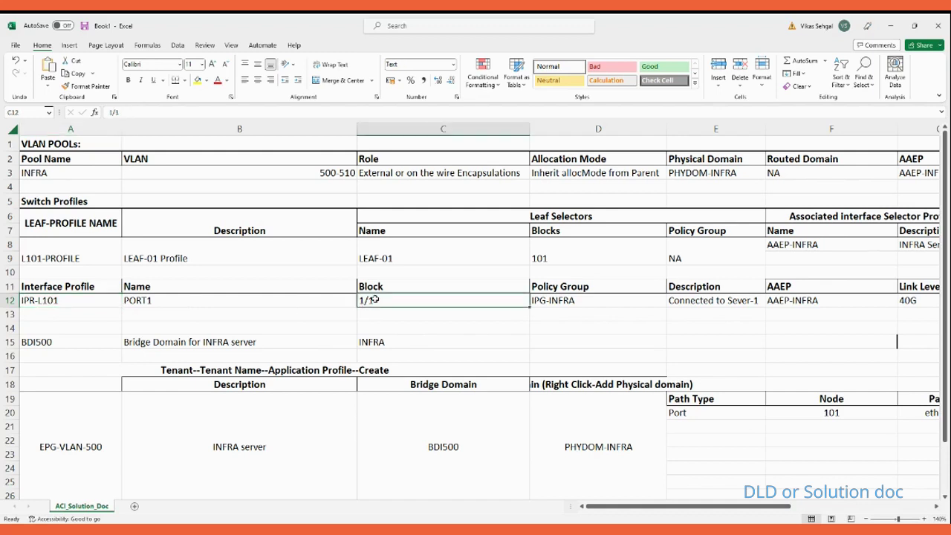
left_click(553, 303)
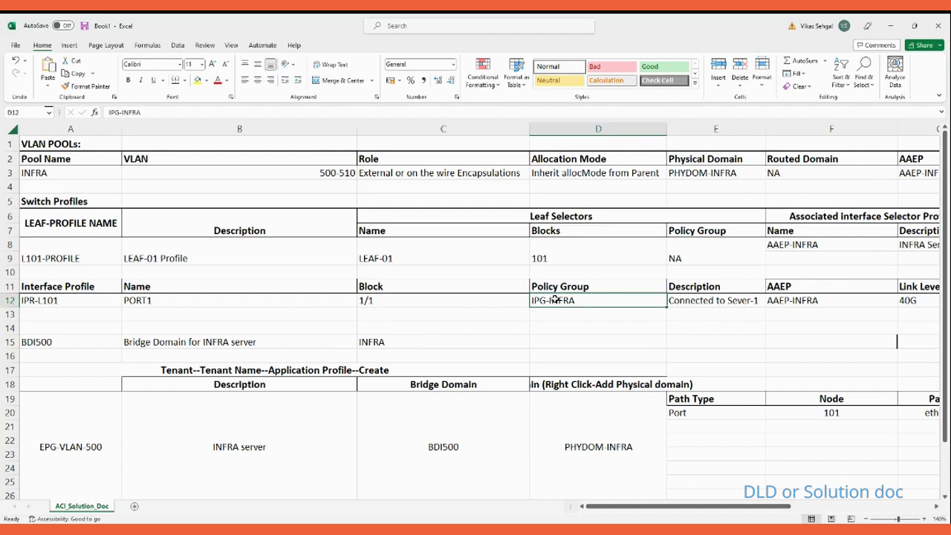
key("Right")
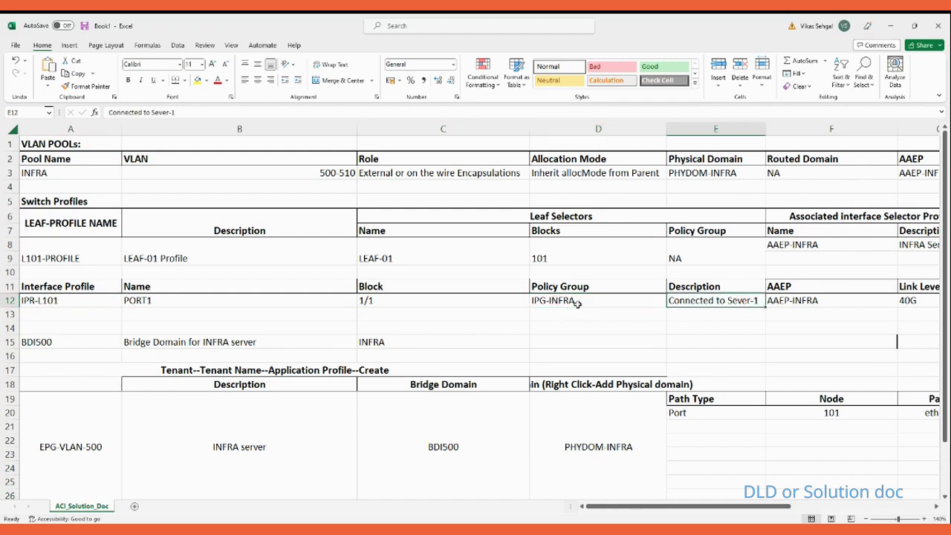
key("Right")
key("Right")
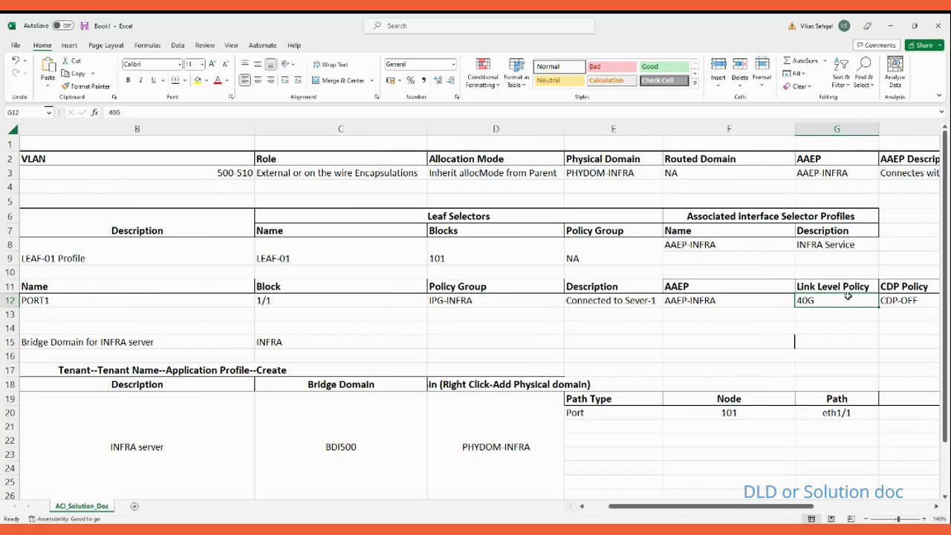
key("Right")
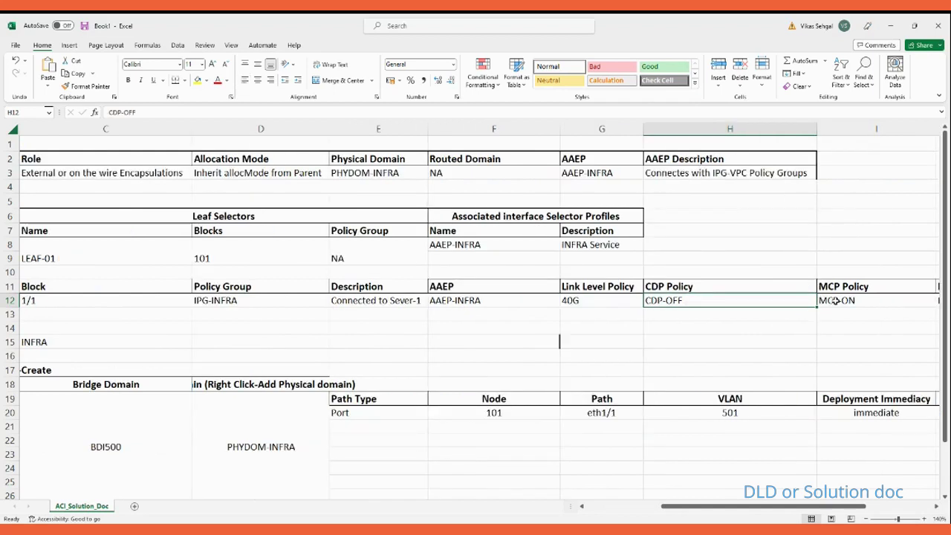
key("Right")
key("Right")
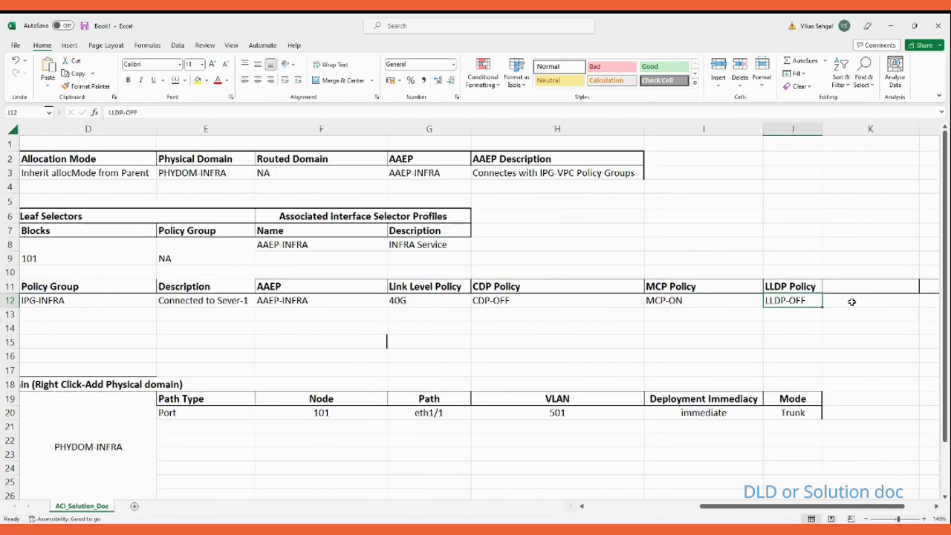
key("Left")
key("Left")
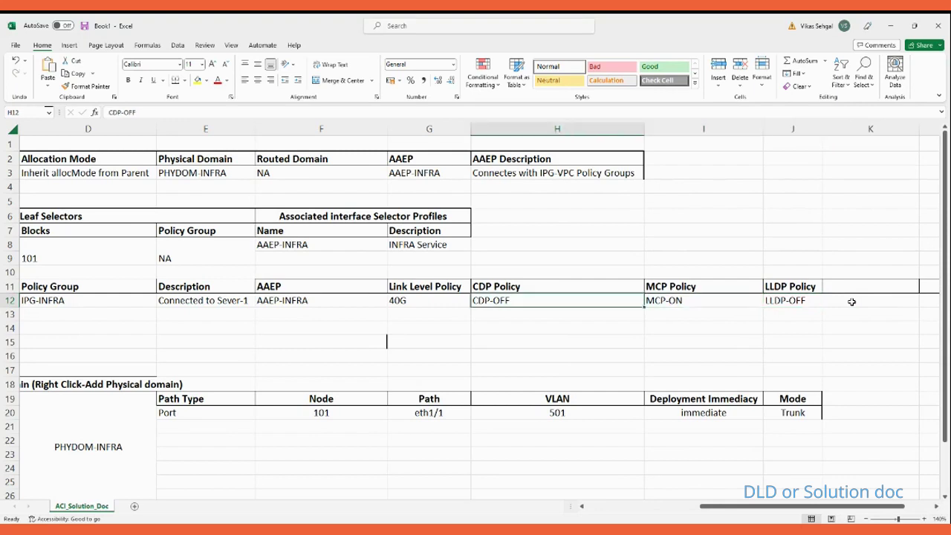
key("Home")
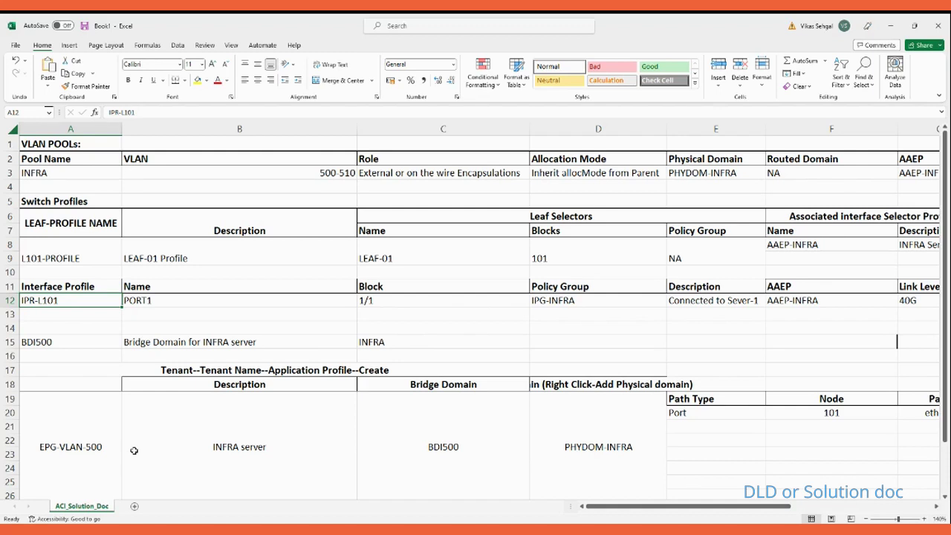
- Review the EPG entry's bridge domain, physical domain and static port path, together with the requirement noted below it
left_click(81, 450)
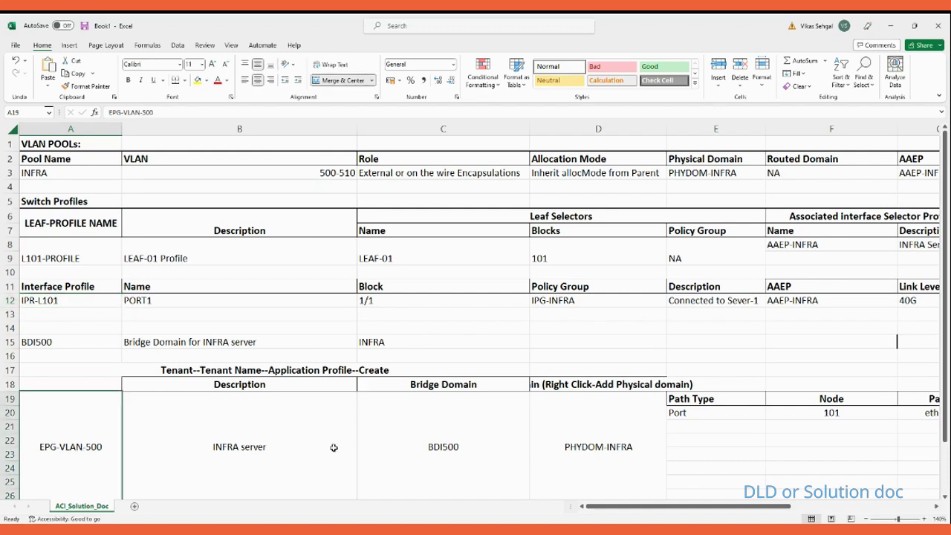
left_click(445, 444)
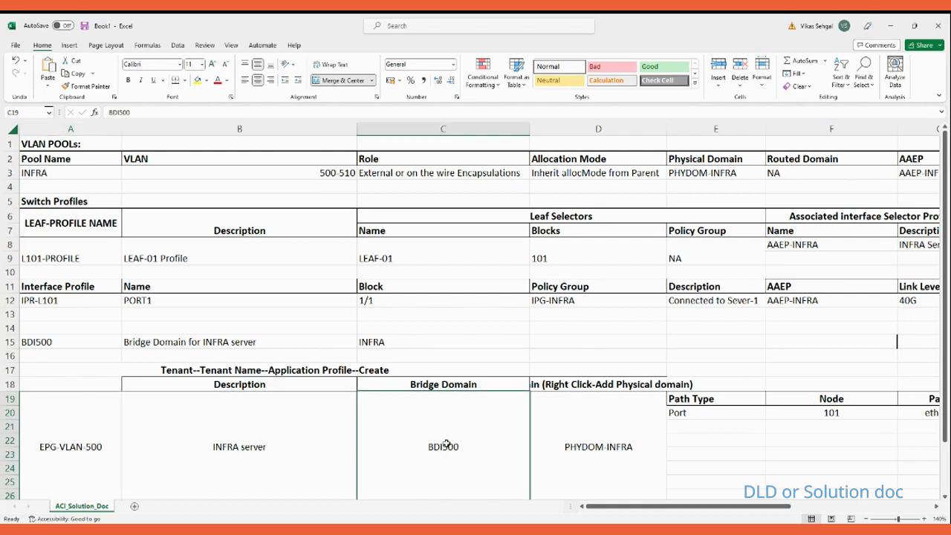
left_click(566, 438)
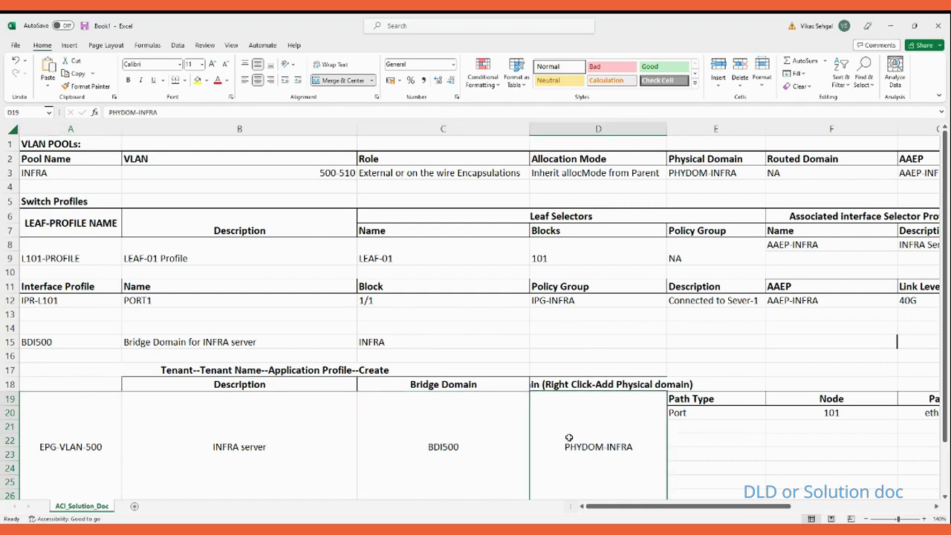
left_click(701, 413)
key("Right")
key("Right")
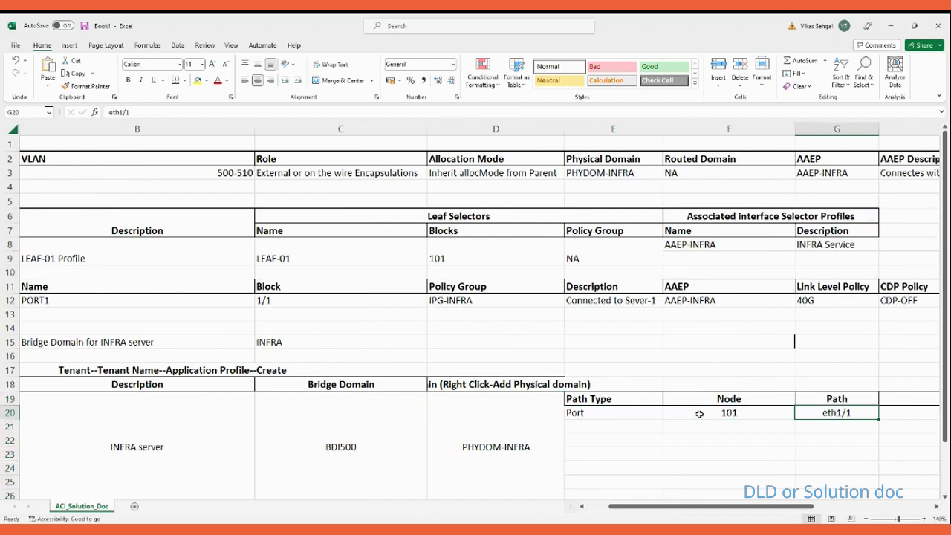
scroll(672, 409, "down", 3)
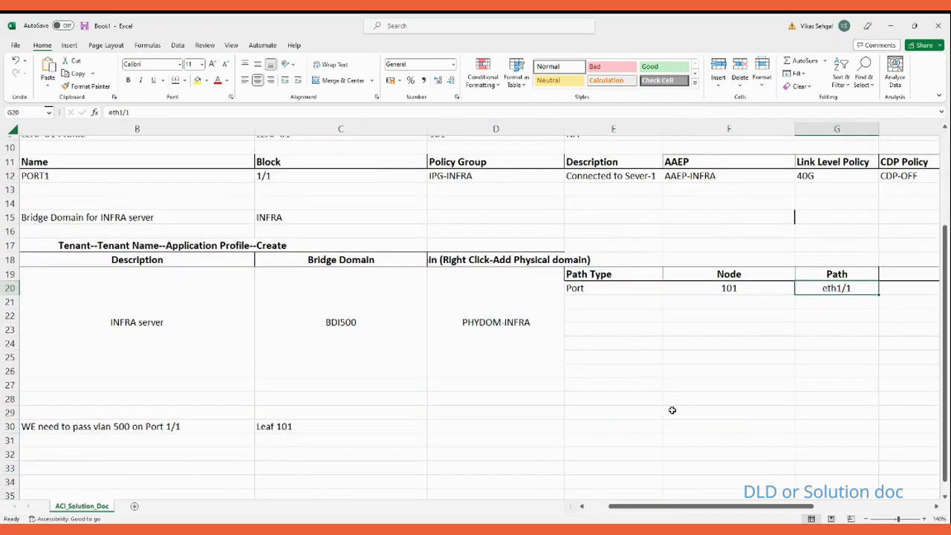
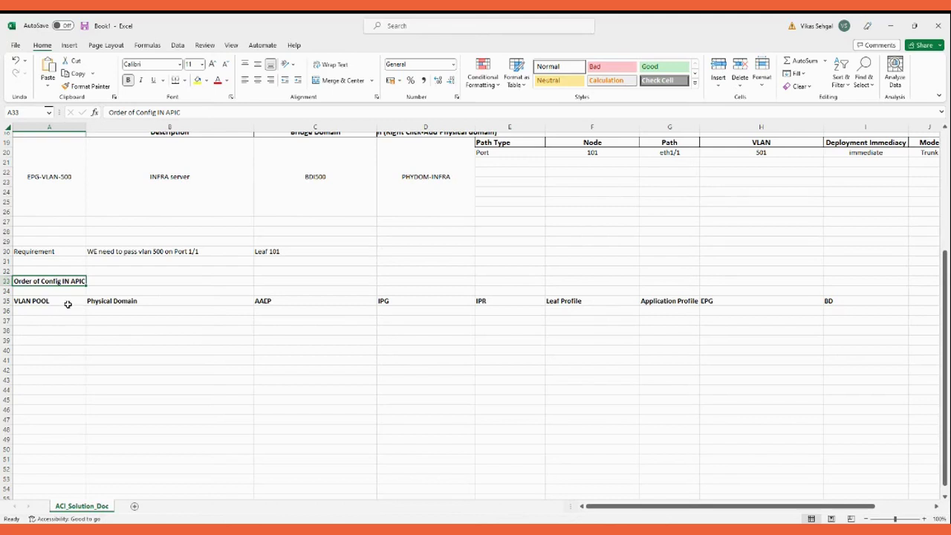
- Go through the APIC configuration order in row 35, from VLAN pool and physical domain through to EPG and BD
left_click(49, 301)
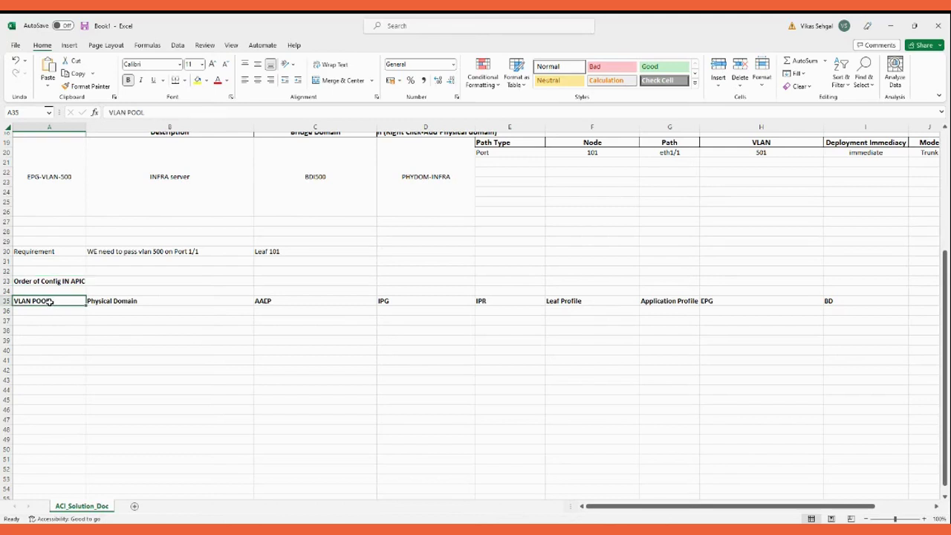
left_click(109, 301)
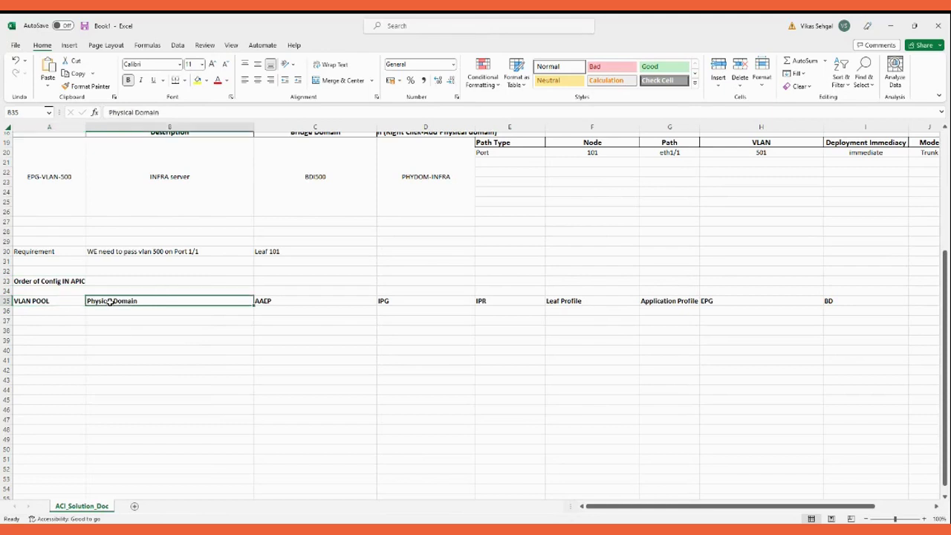
left_click(265, 300)
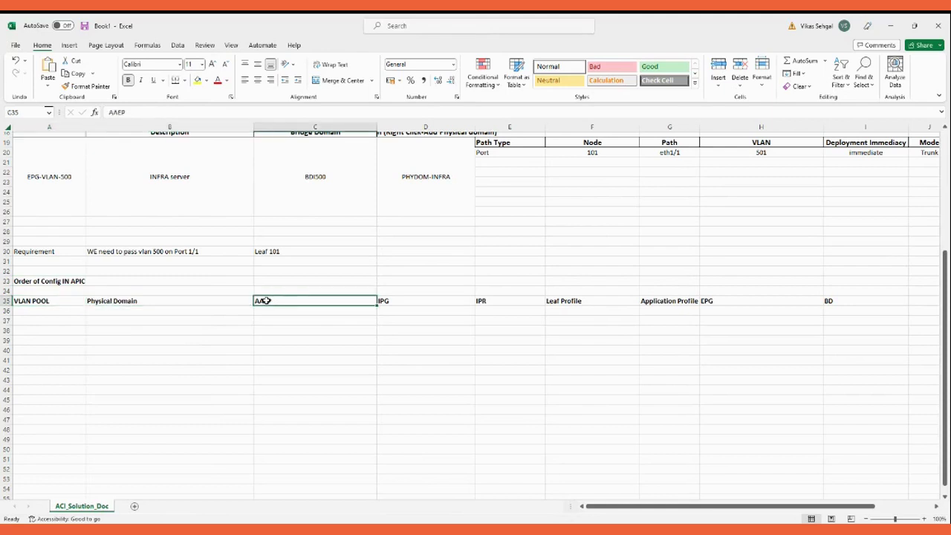
left_click(400, 302)
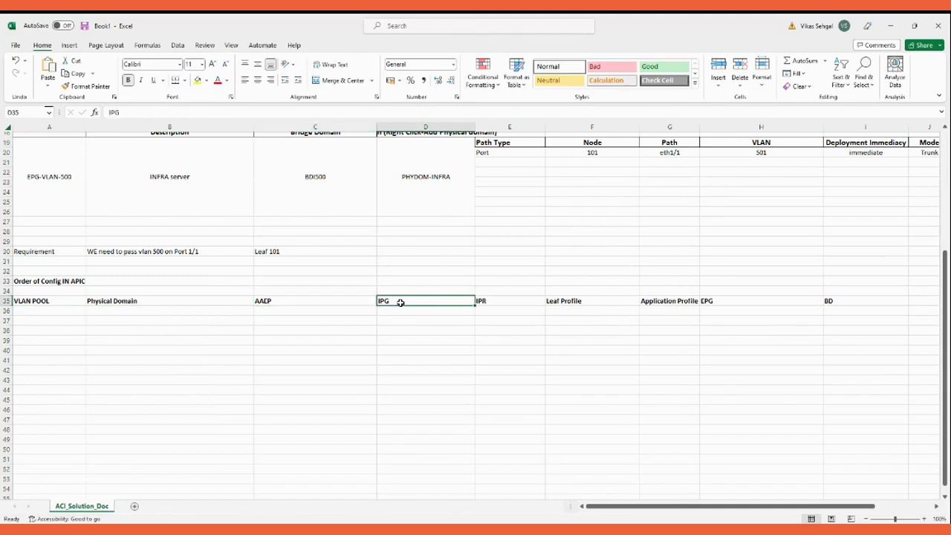
left_click(487, 301)
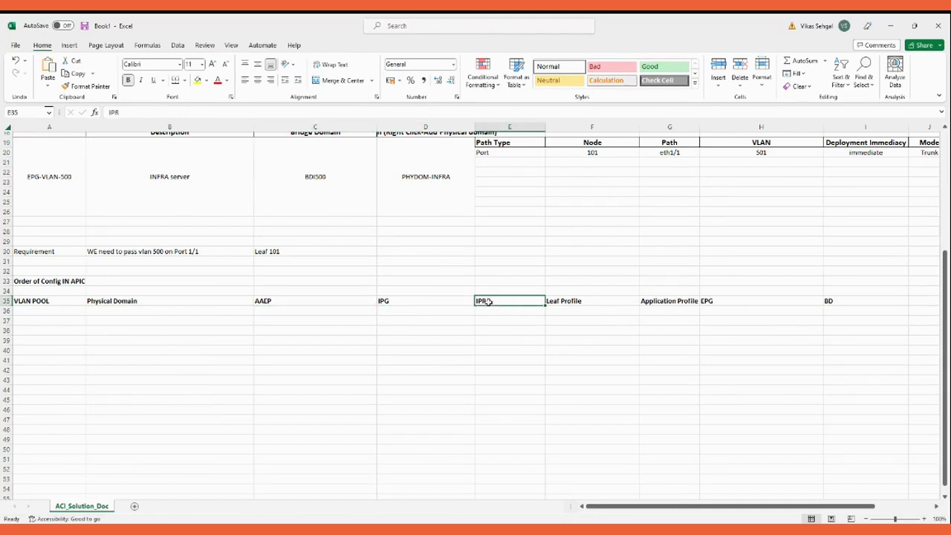
left_click(560, 303)
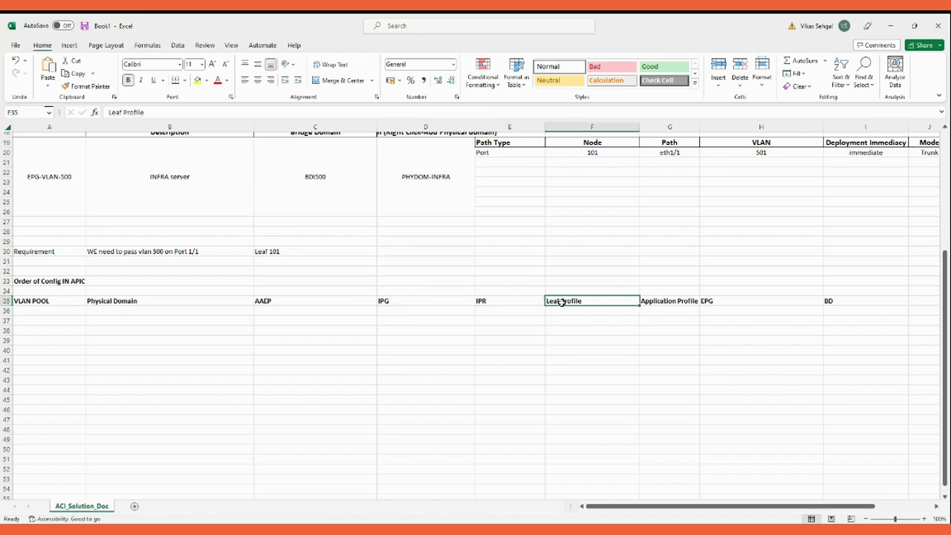
left_click(670, 301)
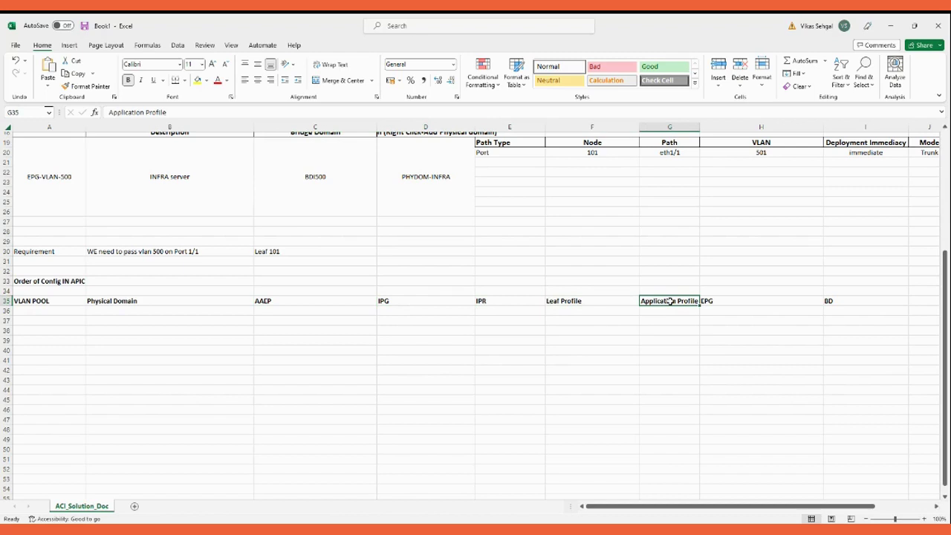
left_click(719, 300)
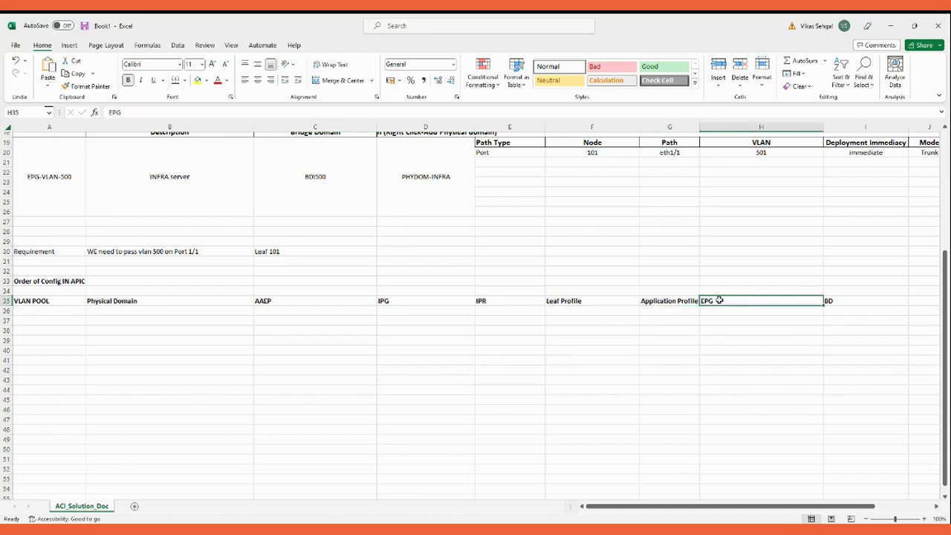
left_click(833, 299)
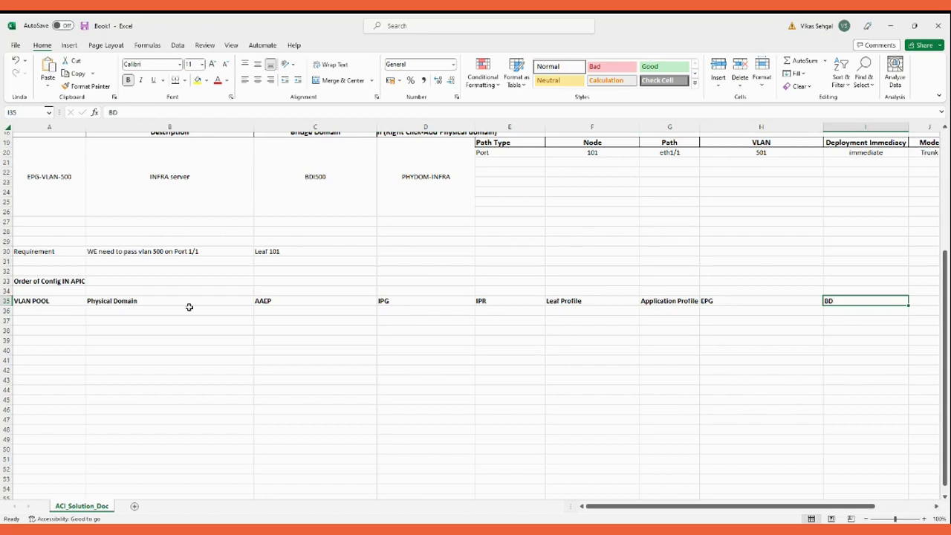
left_click(7, 301)
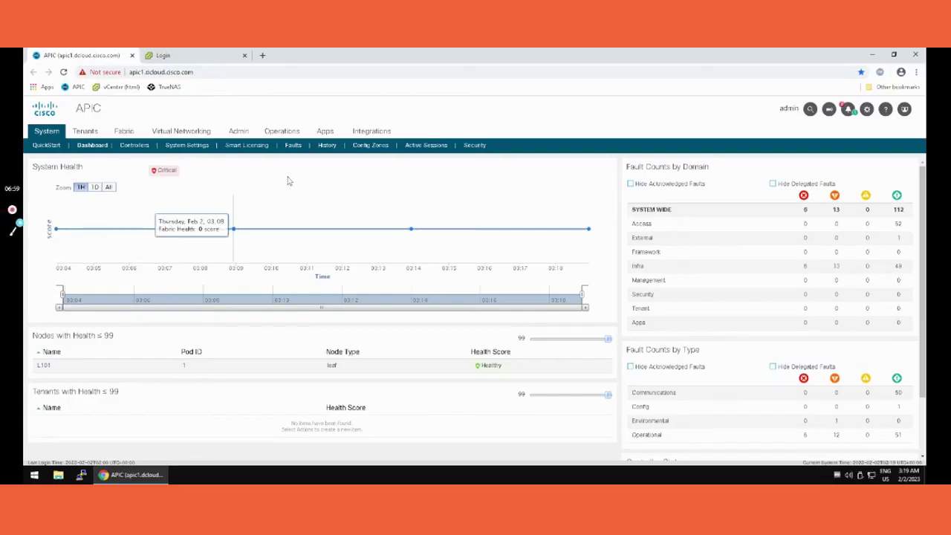
- In the fabric access policies, start a new VLAN pool named INFRA with static allocation
left_click(125, 132)
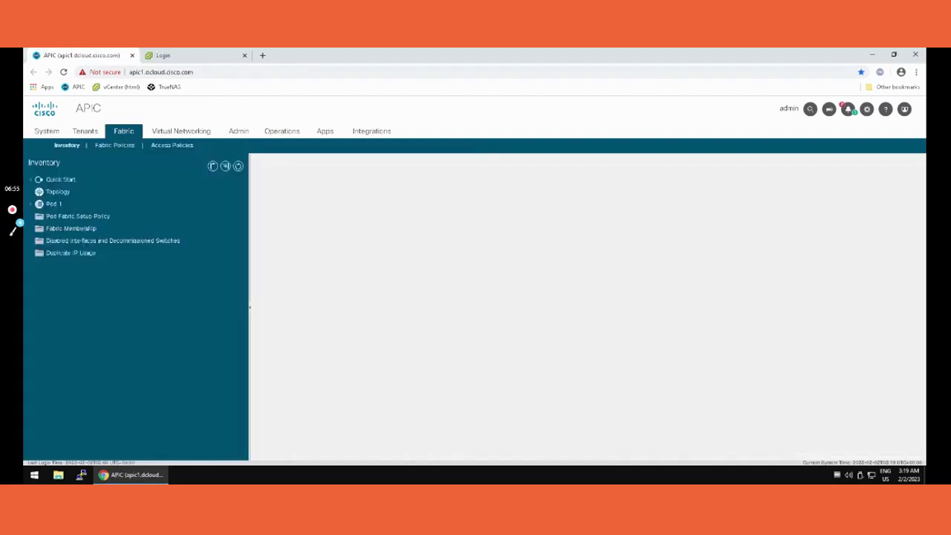
left_click(167, 146)
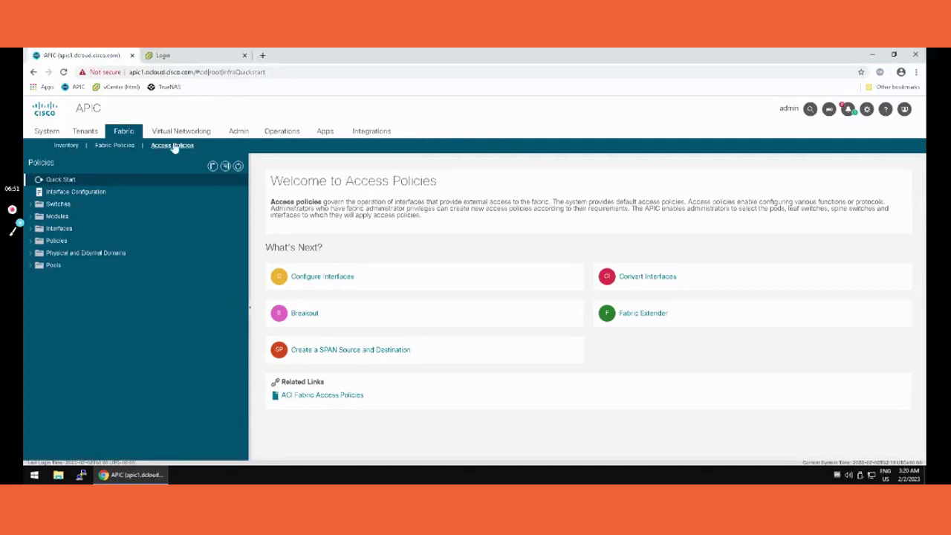
left_click(28, 265)
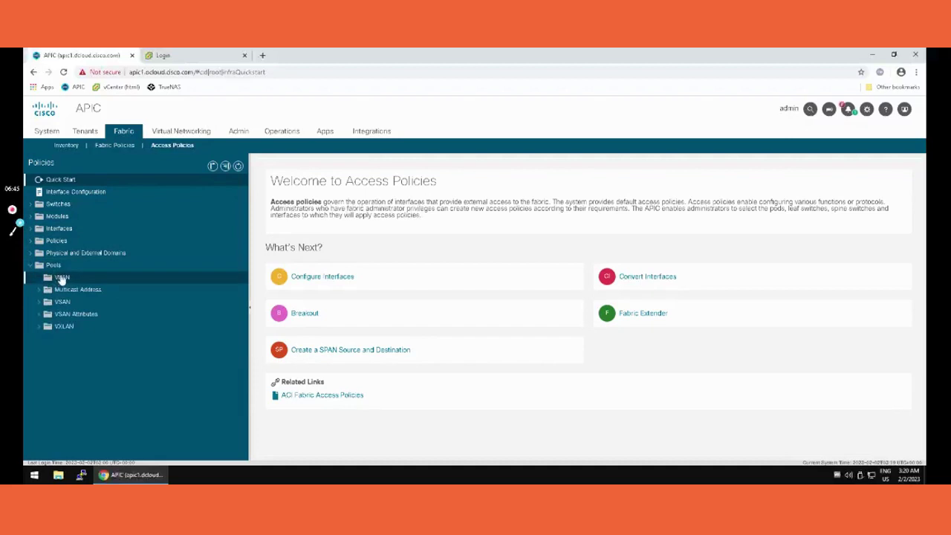
left_click(61, 279)
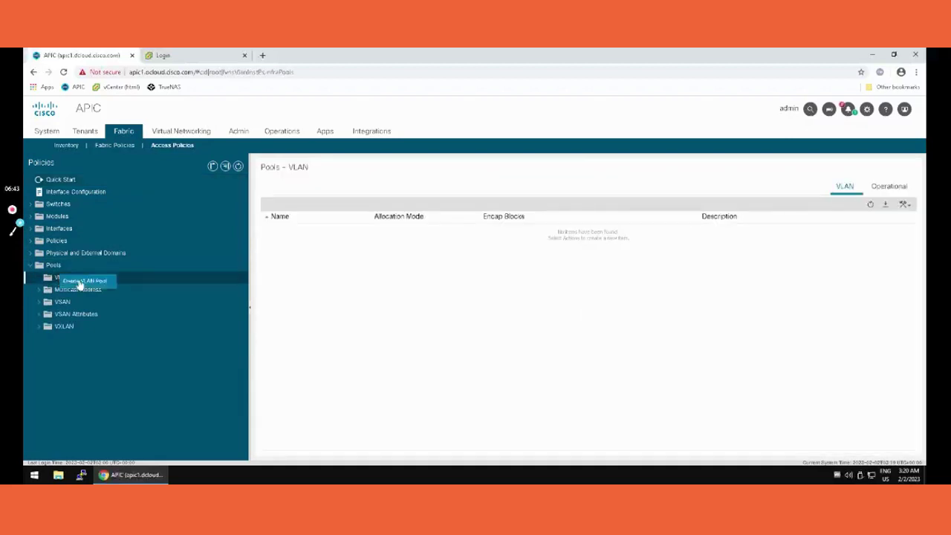
left_click(79, 282)
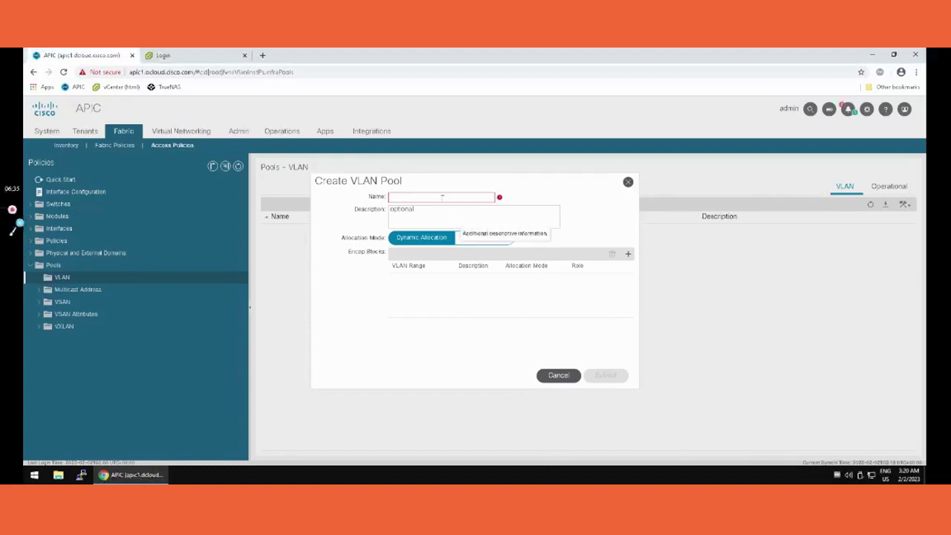
type("INFRA")
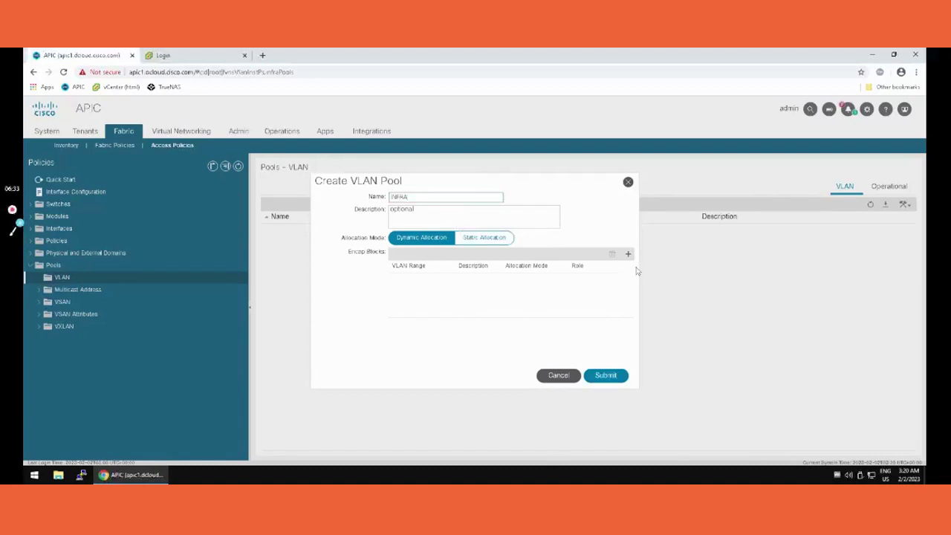
left_click(492, 239)
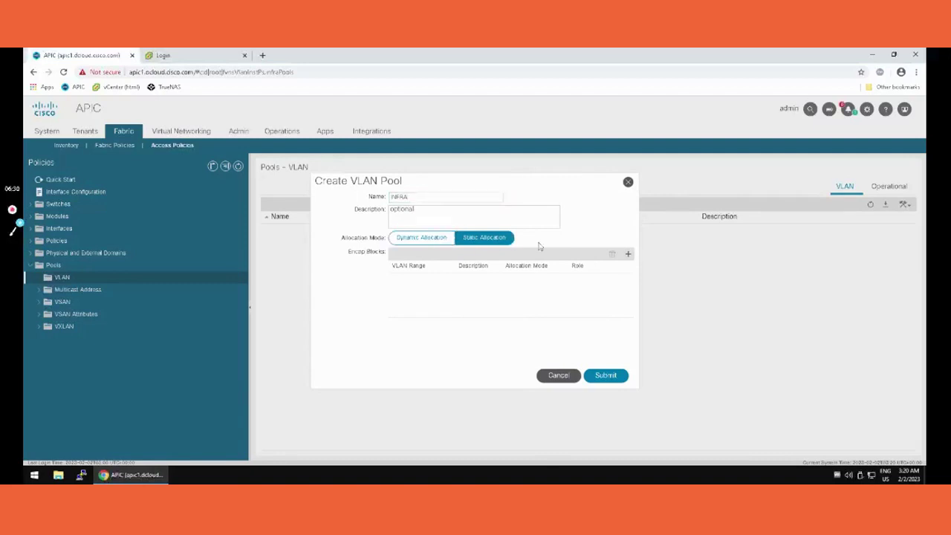
- Add a VLAN encap block ranging from 500 to 510 to the INFRA pool and submit the pool
left_click(628, 254)
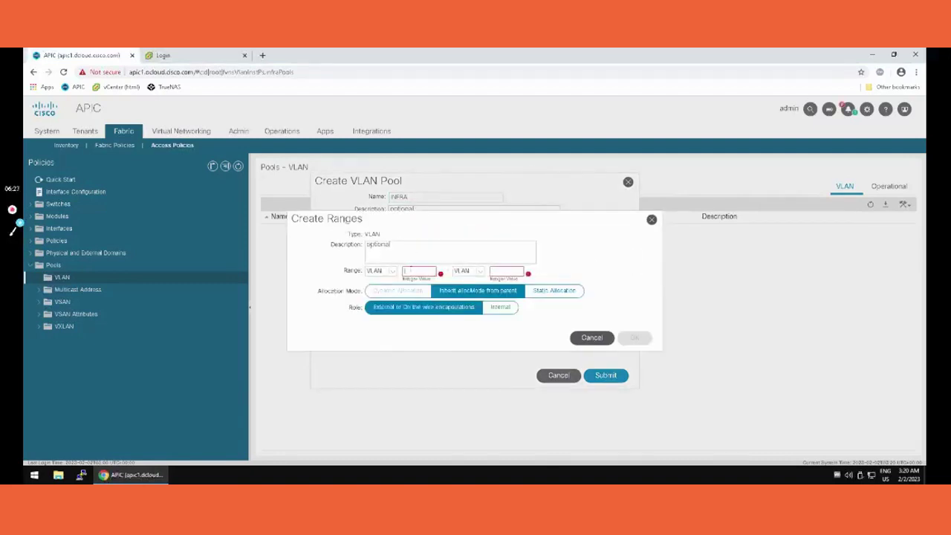
type("500")
type("510")
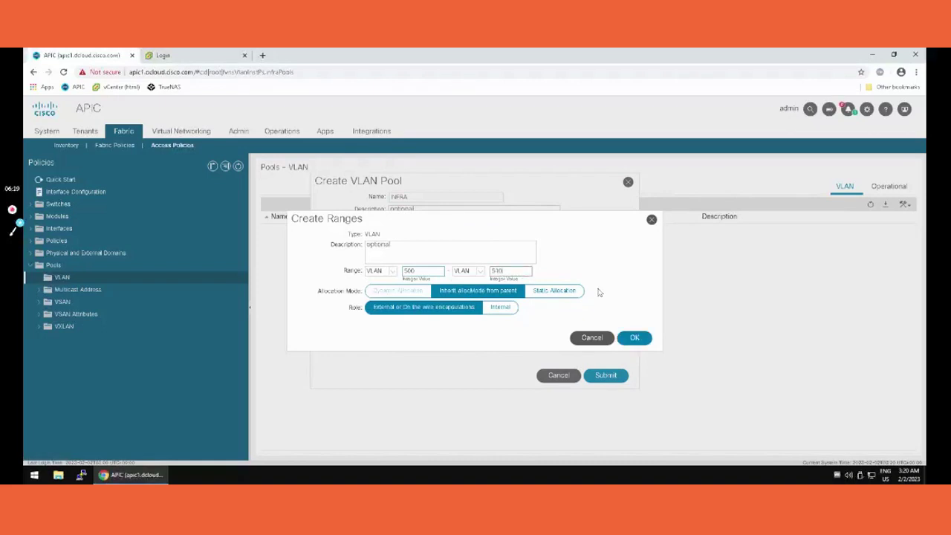
left_click(633, 338)
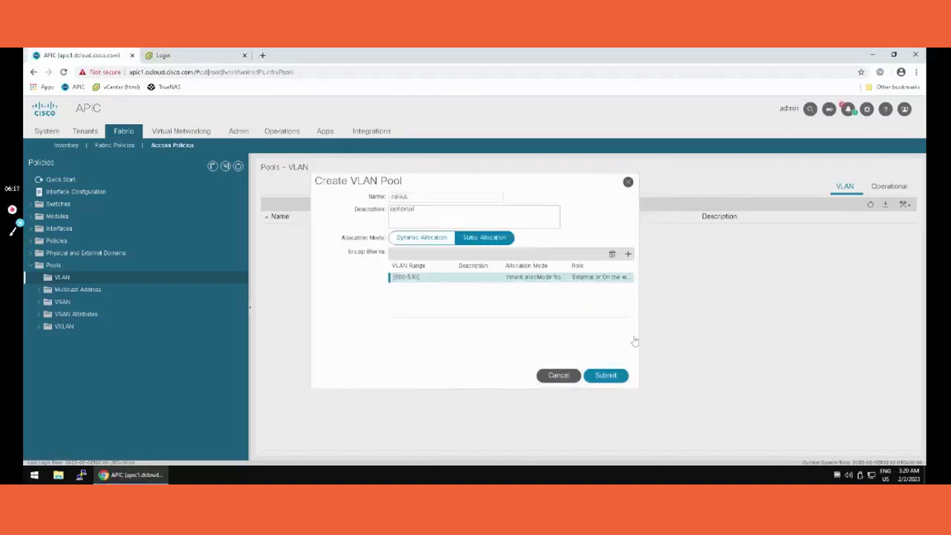
left_click(603, 376)
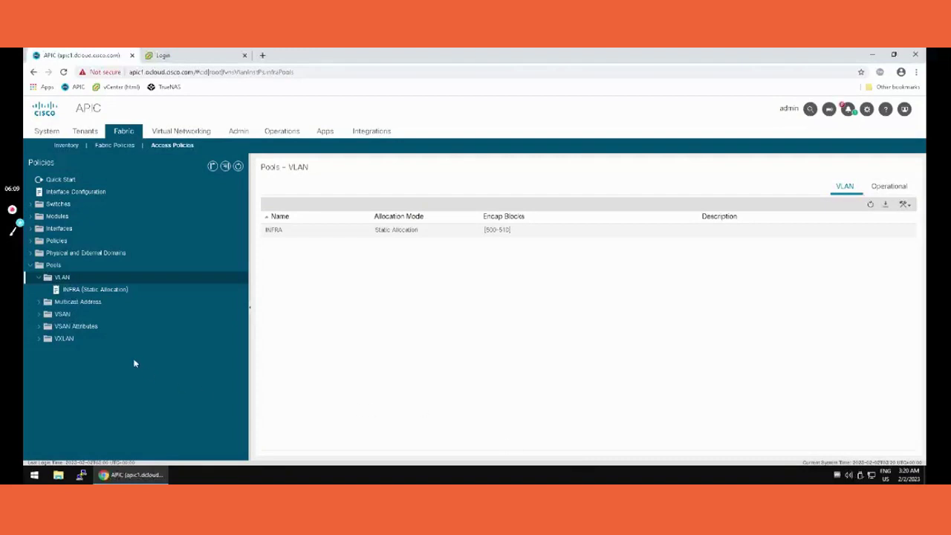
- Create a physical domain named PHYDOM-INFRA that uses the static INFRA VLAN pool
left_click(27, 253)
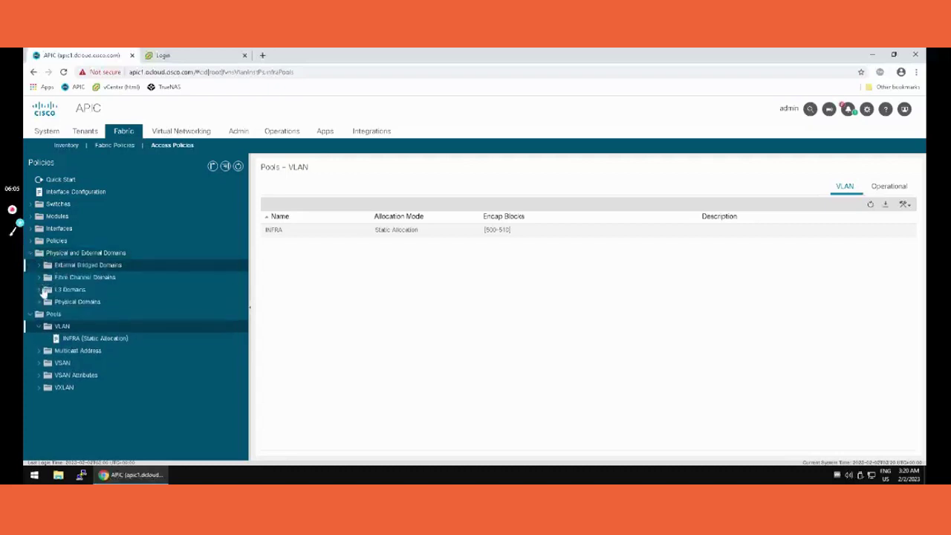
left_click(40, 302)
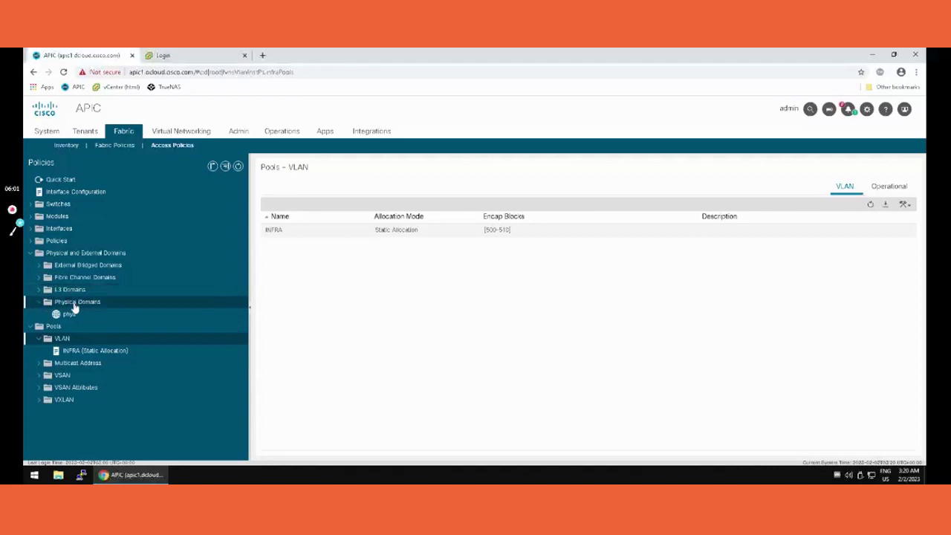
left_click(77, 304)
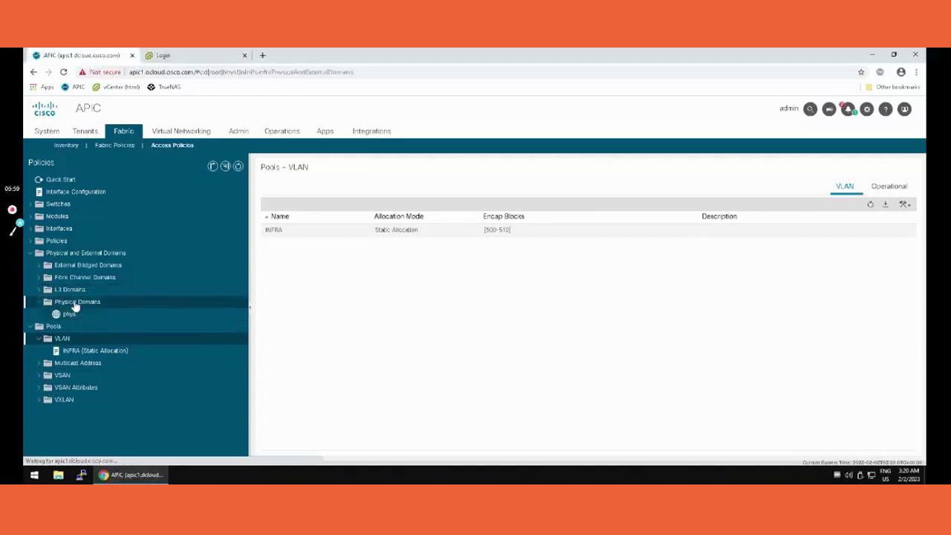
left_click(96, 311)
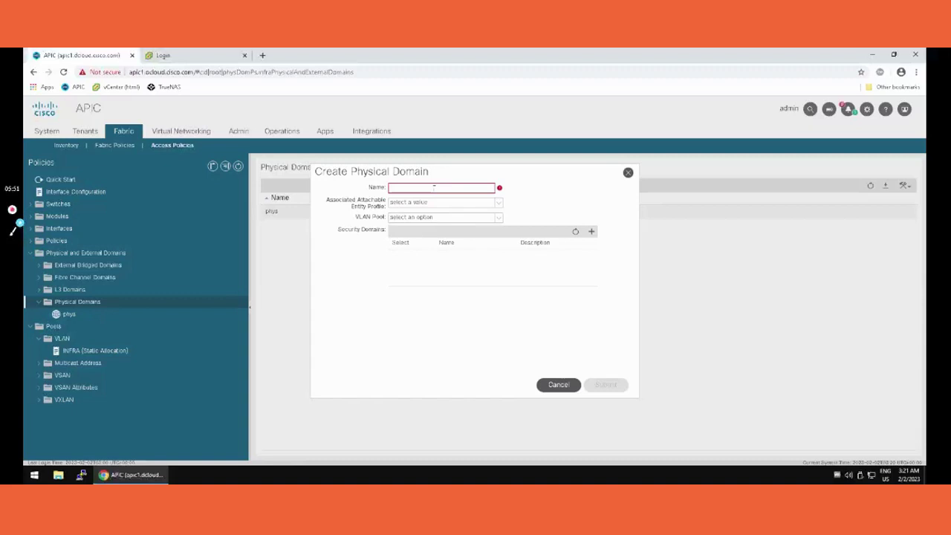
type("PHYDOM-INFRA")
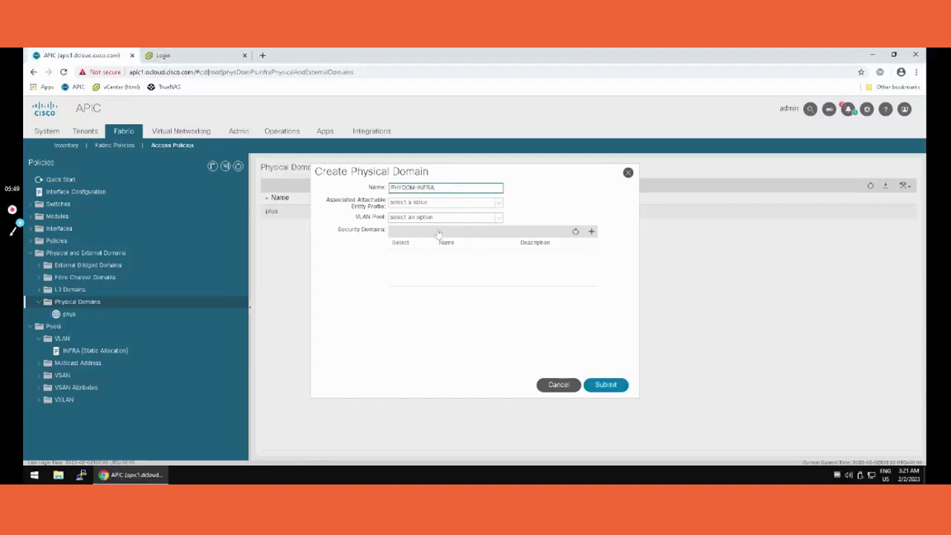
left_click(499, 217)
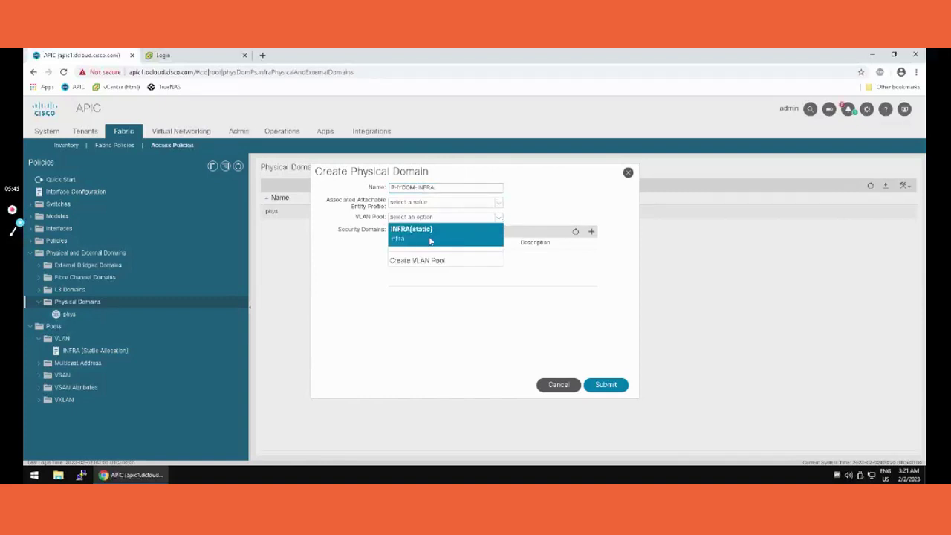
left_click(429, 236)
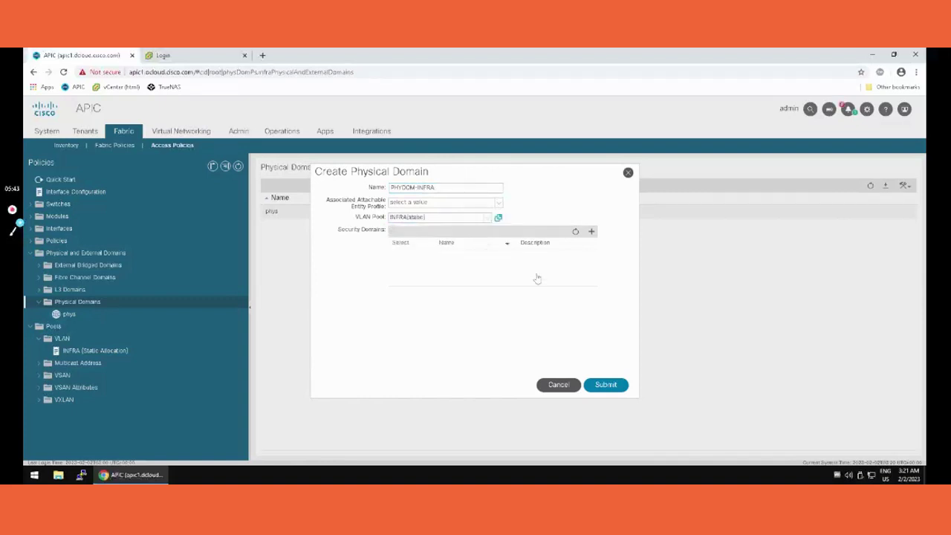
left_click(607, 391)
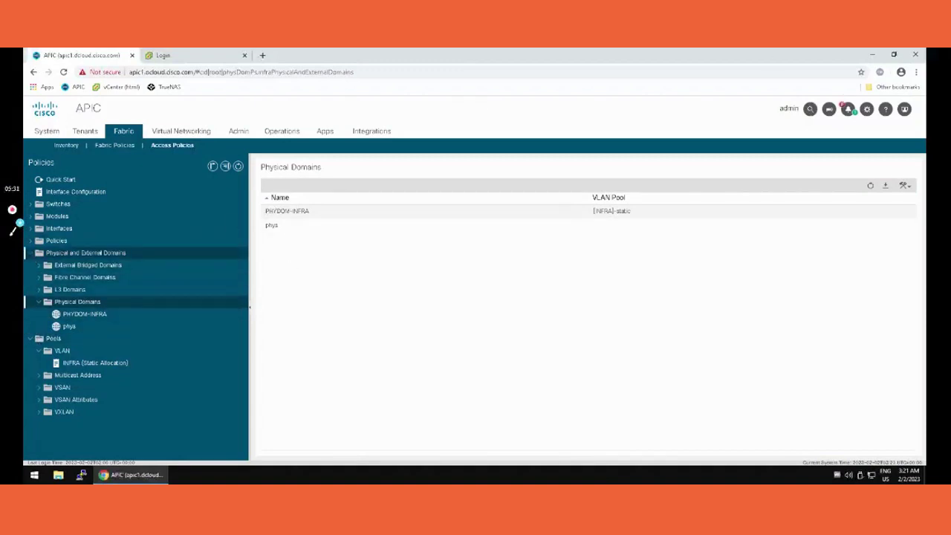
- Under the global access policies, start a new attachable access entity profile named AAEP-INFRA
left_click(30, 254)
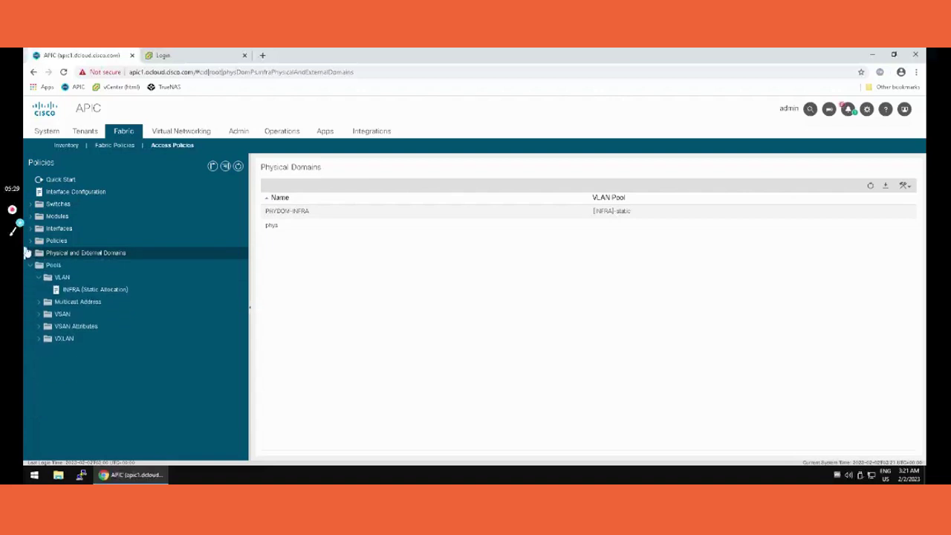
left_click(30, 242)
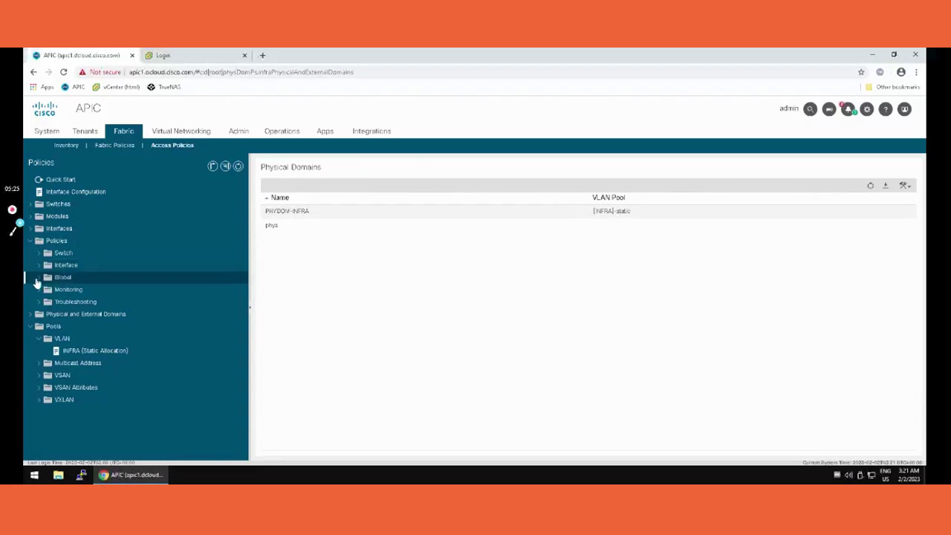
left_click(36, 278)
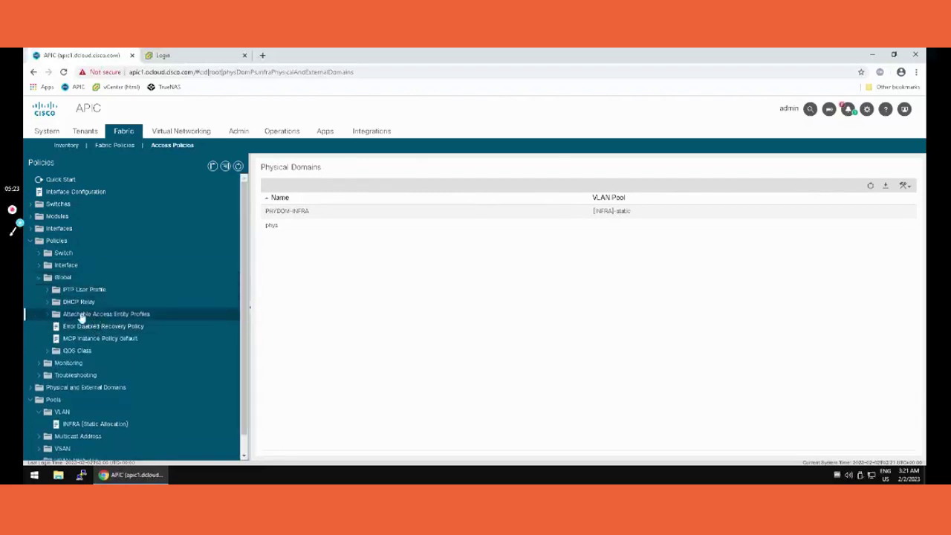
left_click(46, 315)
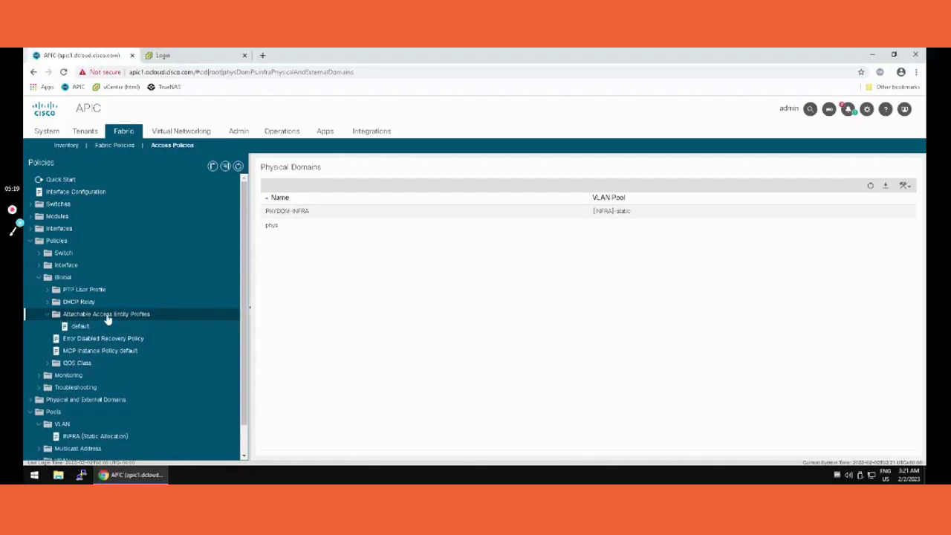
left_click(111, 316)
left_click(123, 322)
left_click(396, 153)
type("AAEP-INFRA")
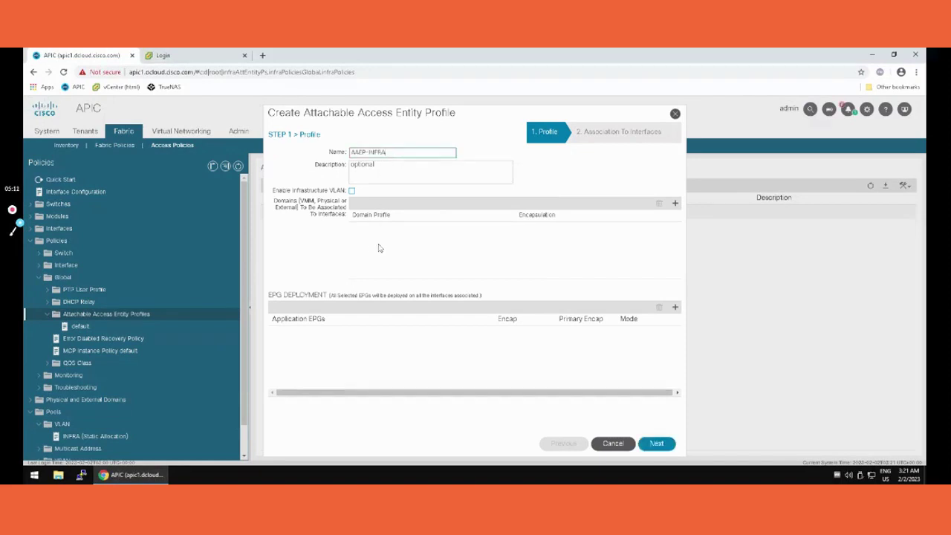
- Associate the physical domain PHYDOM-INFRA with the AAEP-INFRA profile and finish creating it without any interface association
left_click(674, 204)
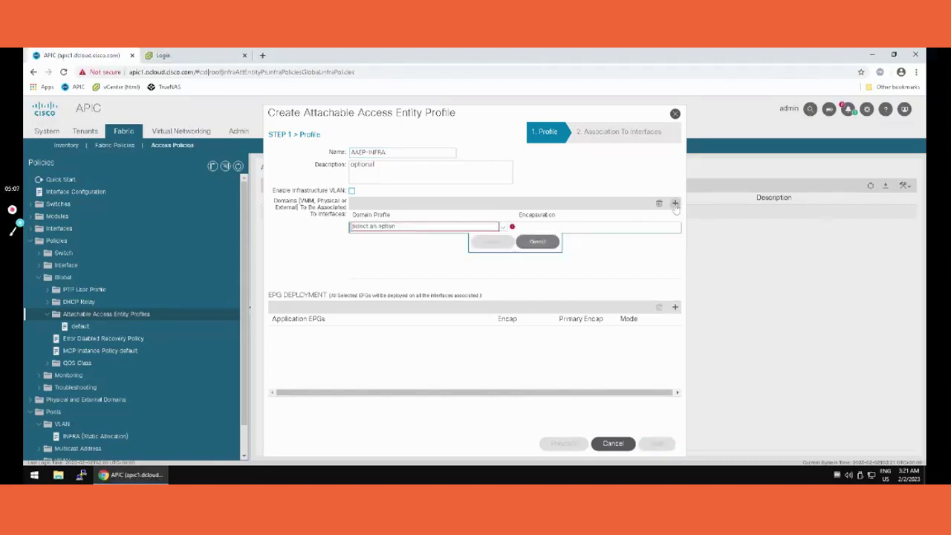
left_click(503, 227)
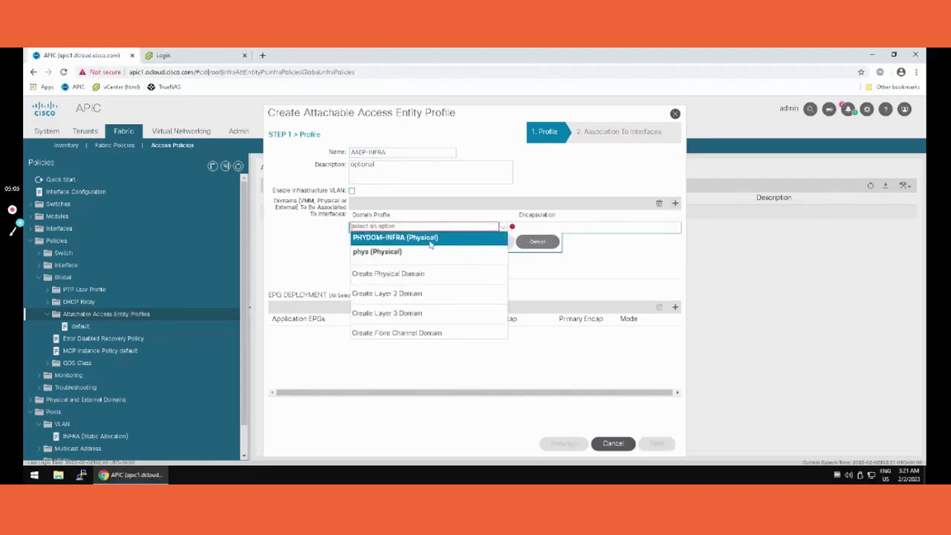
left_click(395, 237)
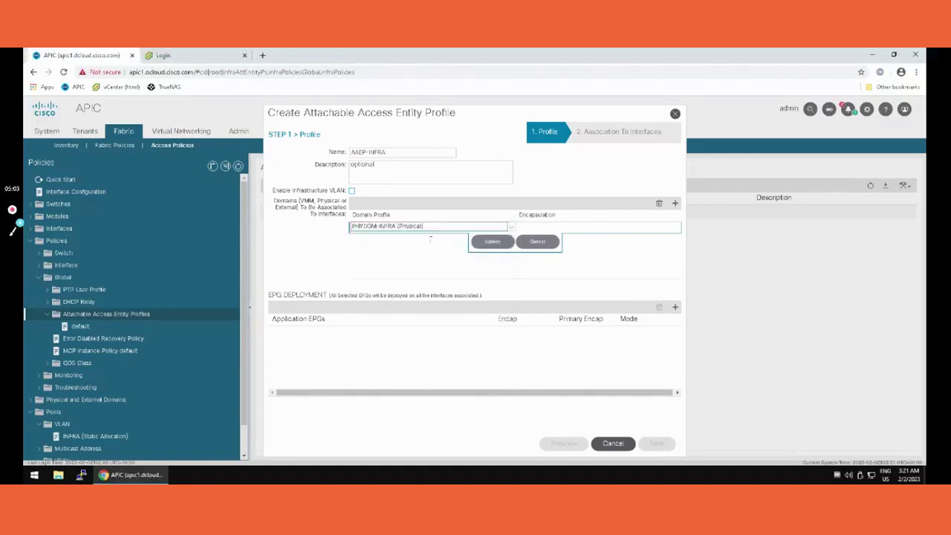
left_click(482, 244)
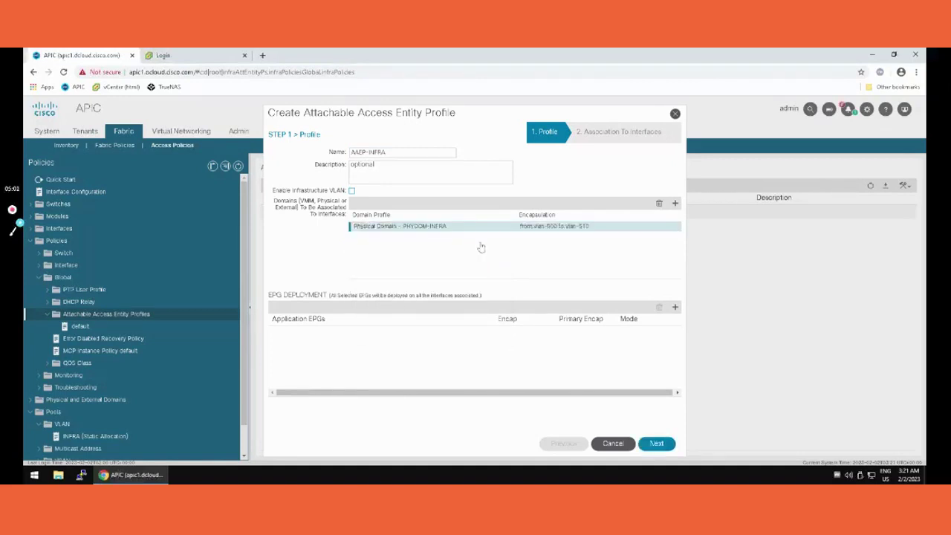
left_click(657, 443)
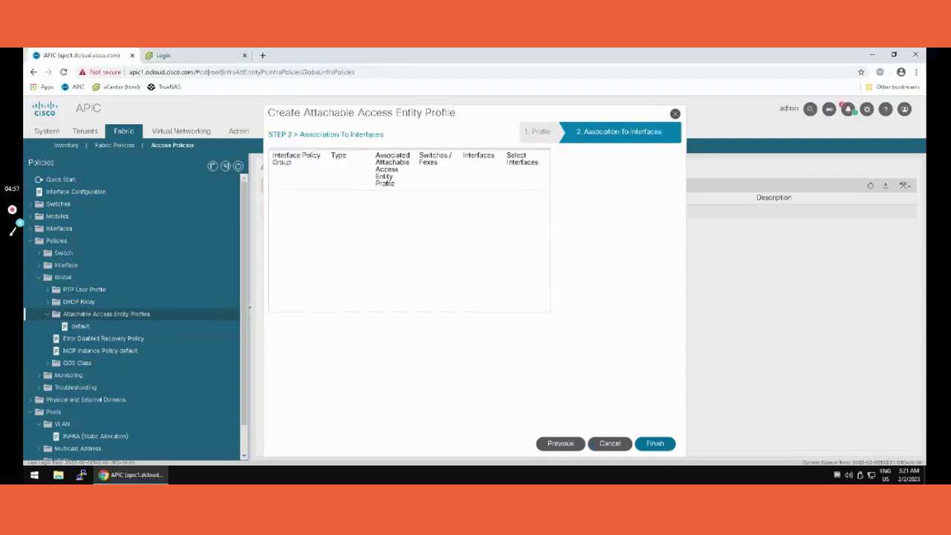
left_click(663, 446)
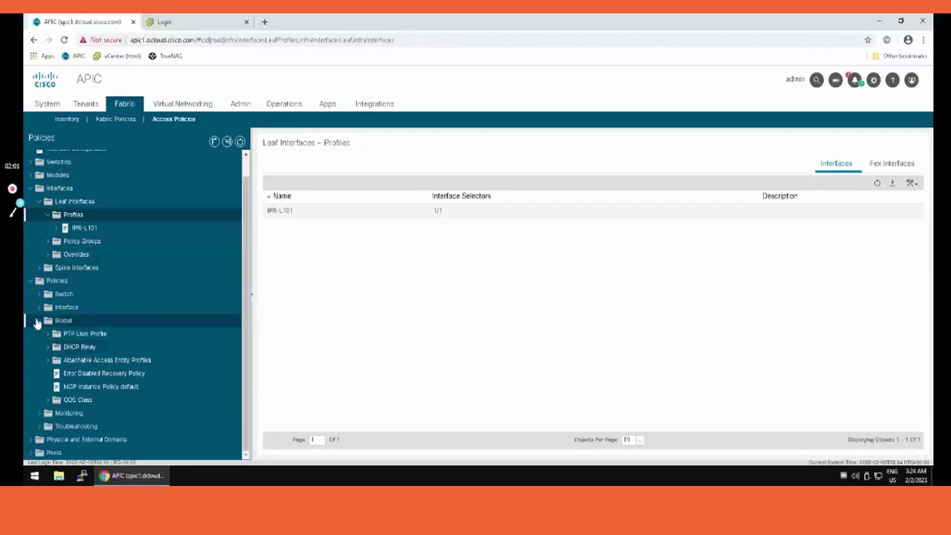
- Start a new leaf access port policy group named IPG-INFRA and attach the AAEP-INFRA entity profile to it
left_click(38, 321)
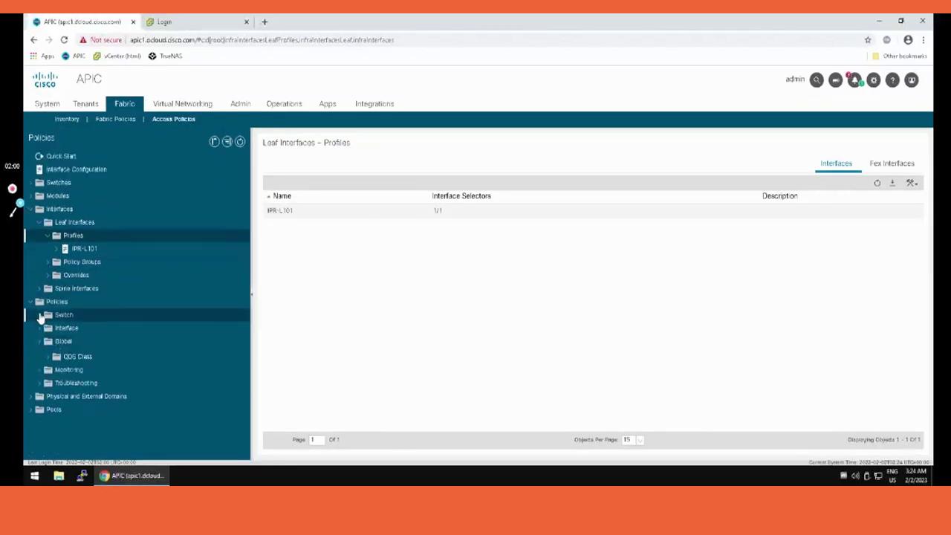
left_click(49, 262)
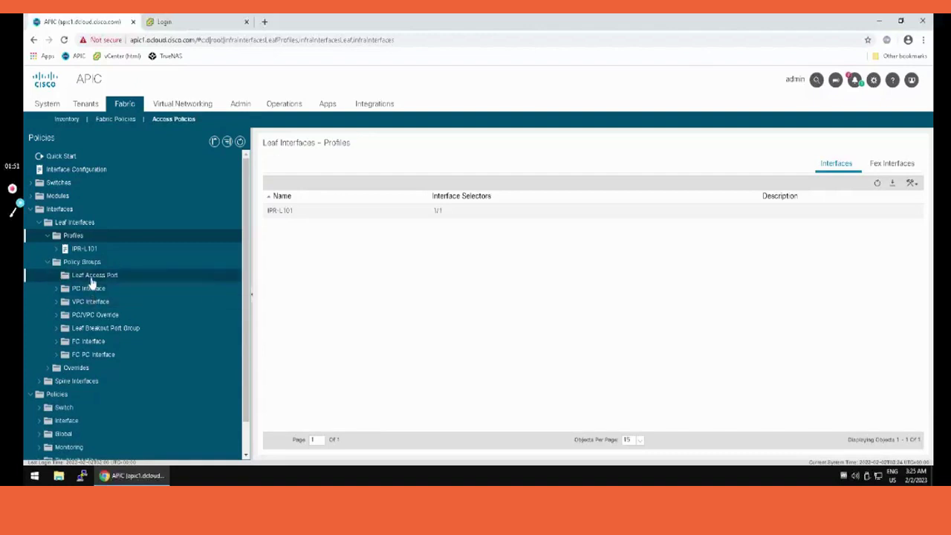
left_click(91, 278)
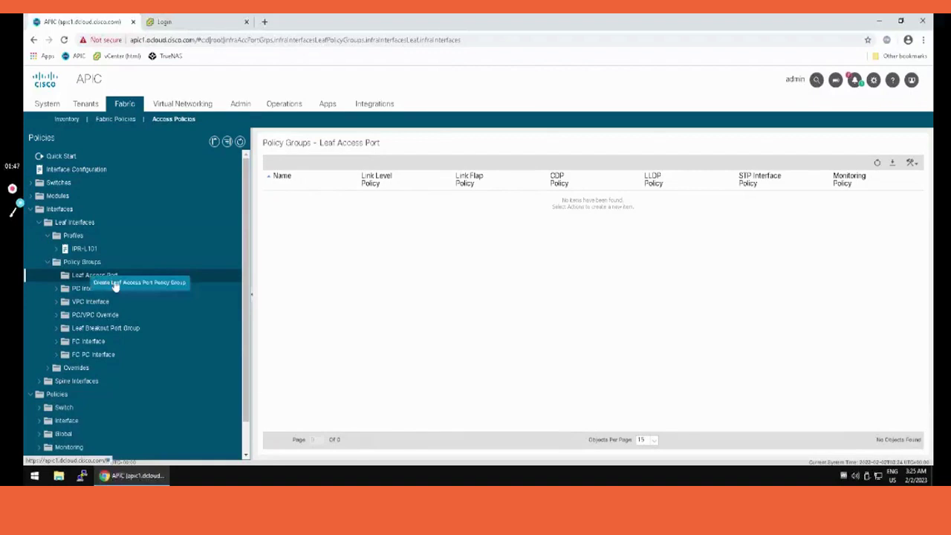
left_click(119, 283)
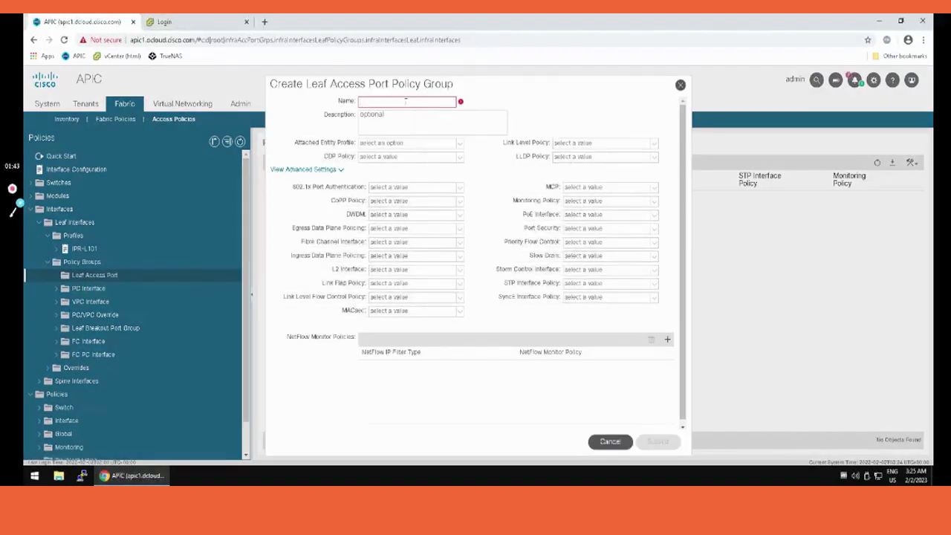
type("IPG-INFRA")
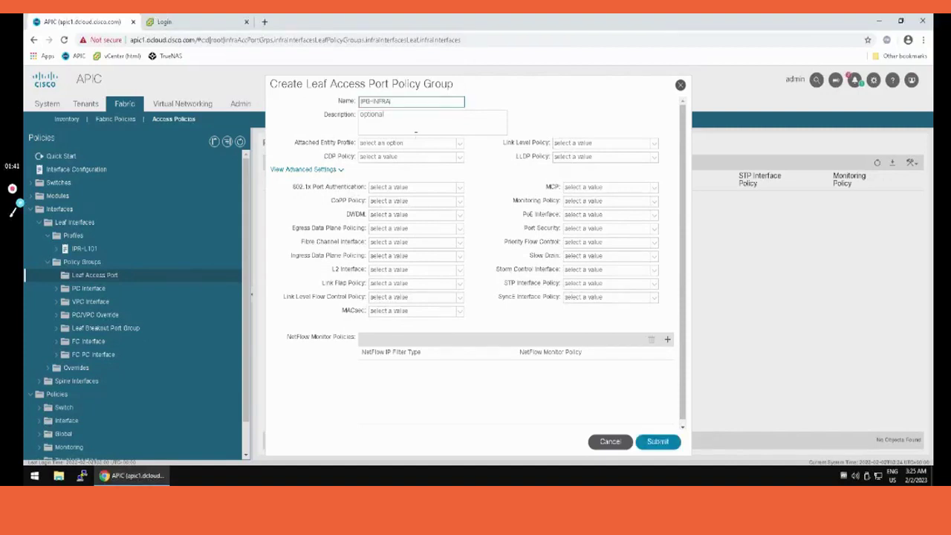
left_click(459, 144)
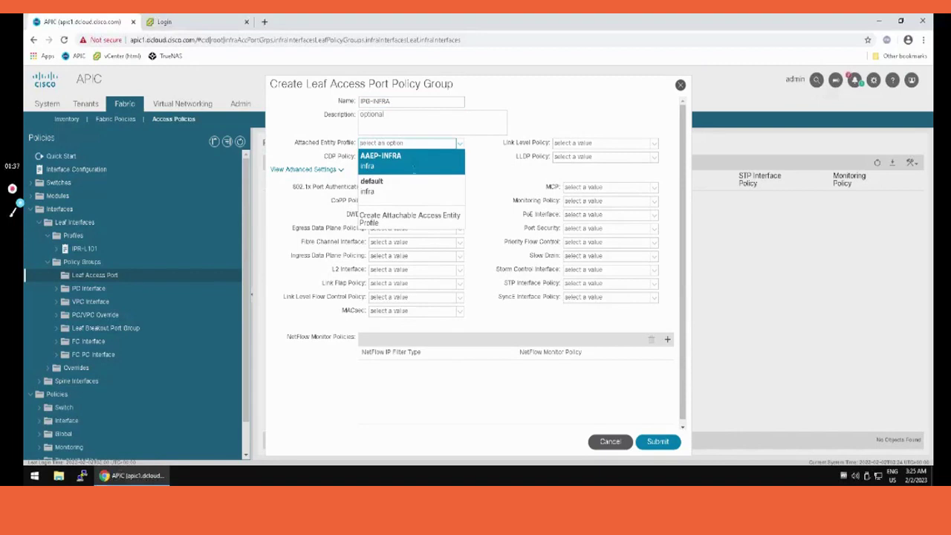
left_click(414, 168)
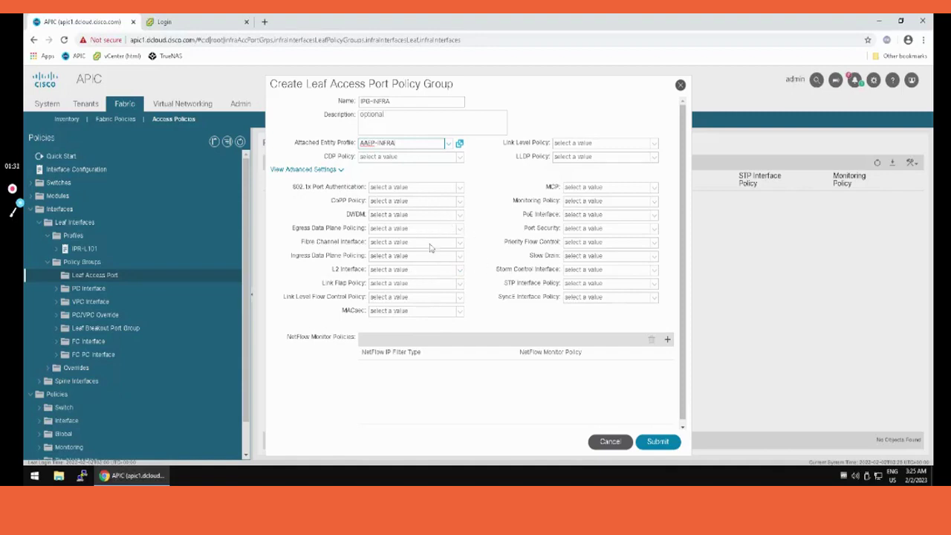
- Set the policy group's MCP and LLDP policies to default and submit it
left_click(654, 188)
left_click(587, 200)
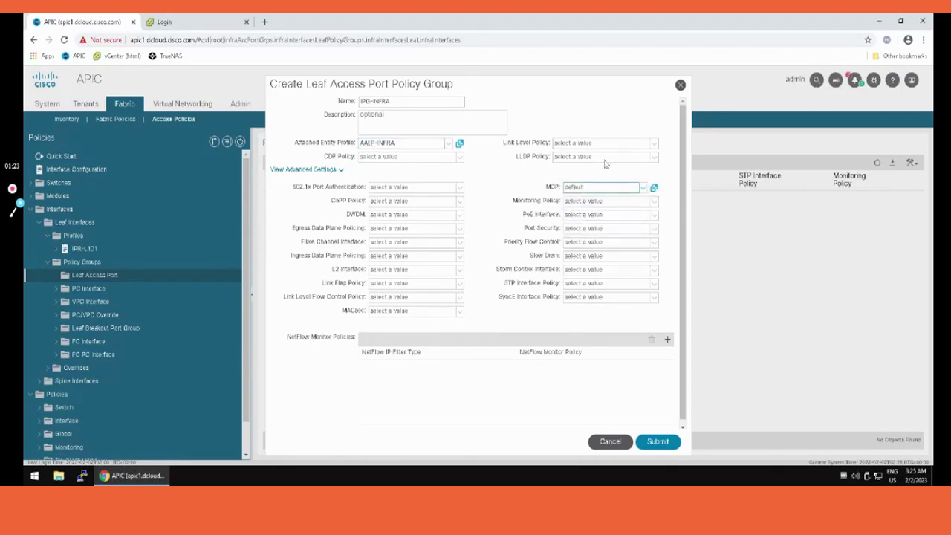
left_click(656, 159)
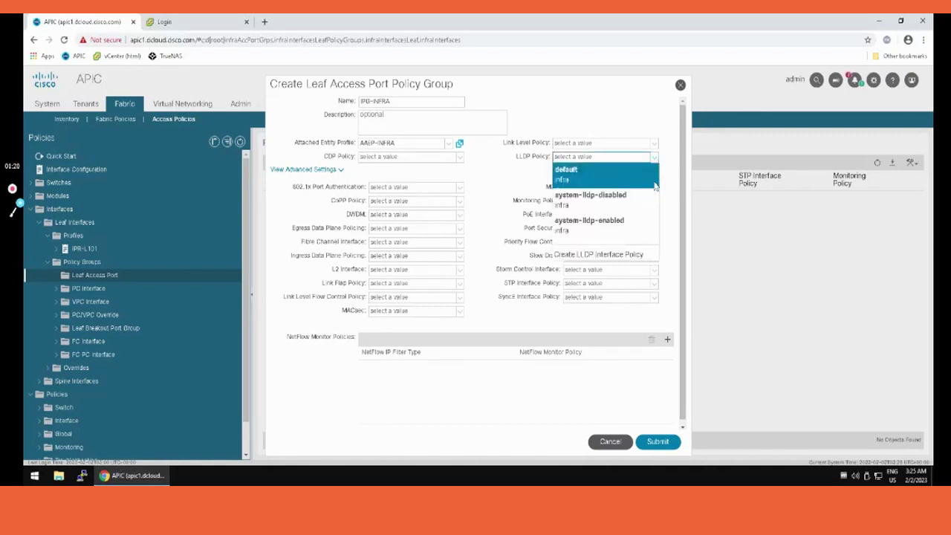
left_click(578, 174)
left_click(651, 442)
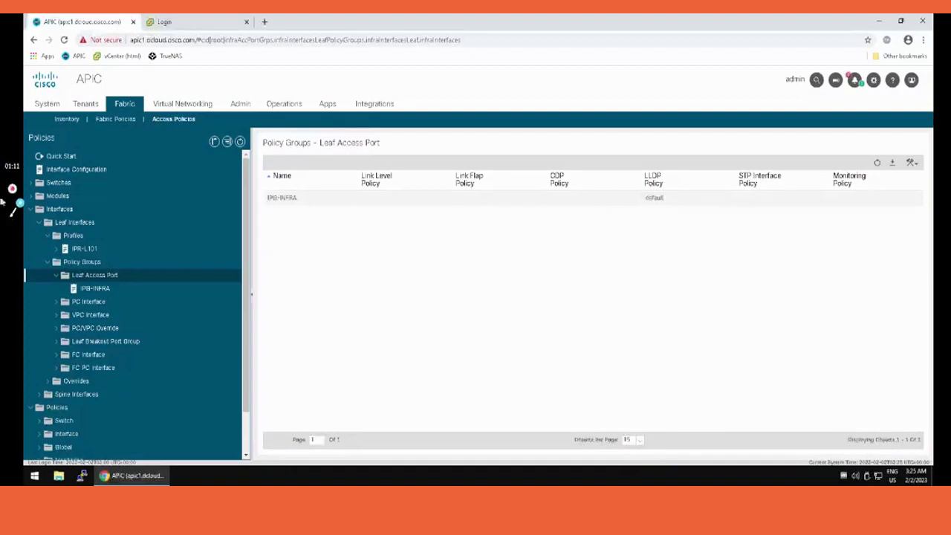
- Review the INFRA VLAN pool's encap block and domain, and the PHYDOM-INFRA physical domain's pool and entity profile associations
mouse_move(12, 189)
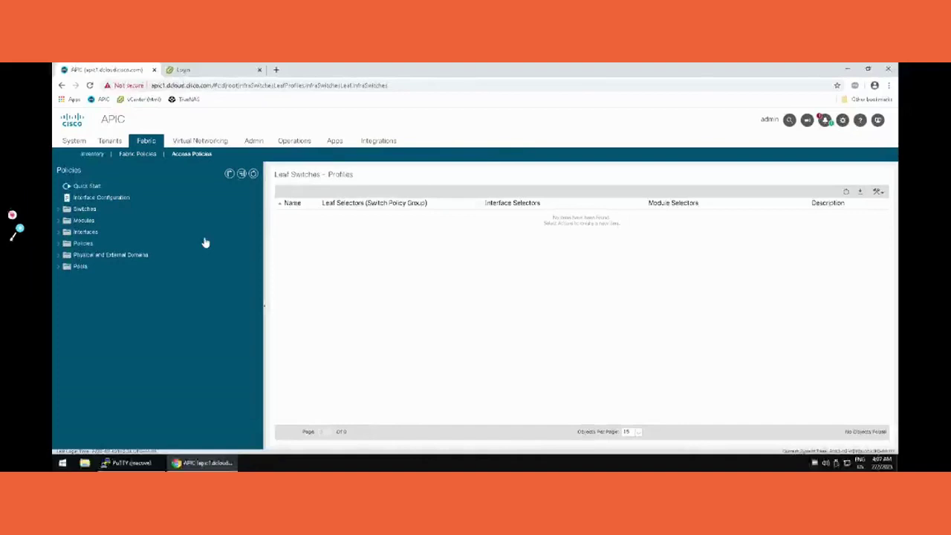
left_click(59, 269)
left_click(58, 267)
left_click(65, 279)
left_click(65, 278)
left_click(86, 288)
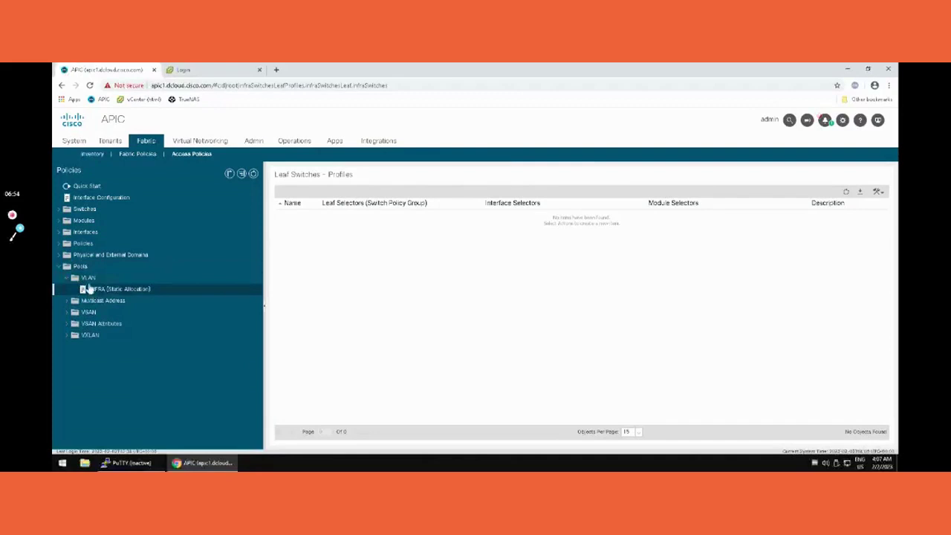
left_click(61, 256)
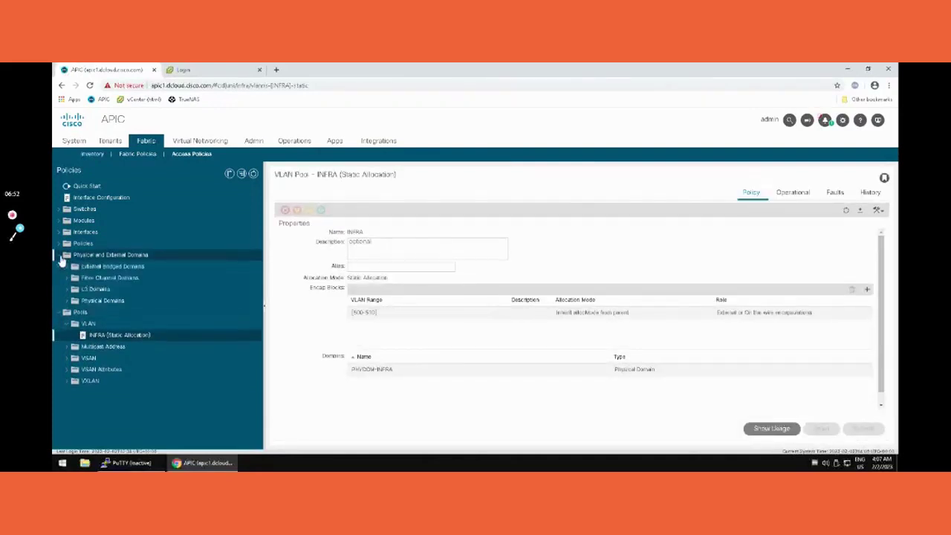
left_click(67, 301)
left_click(97, 312)
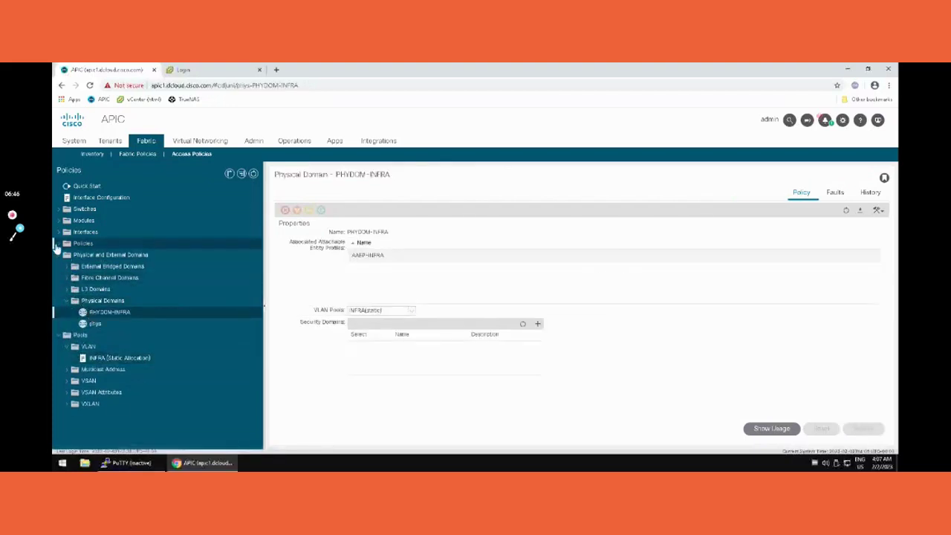
- Examine which domains are associated with the AAEP-INFRA attachable access entity profile under the global policies
left_click(58, 245)
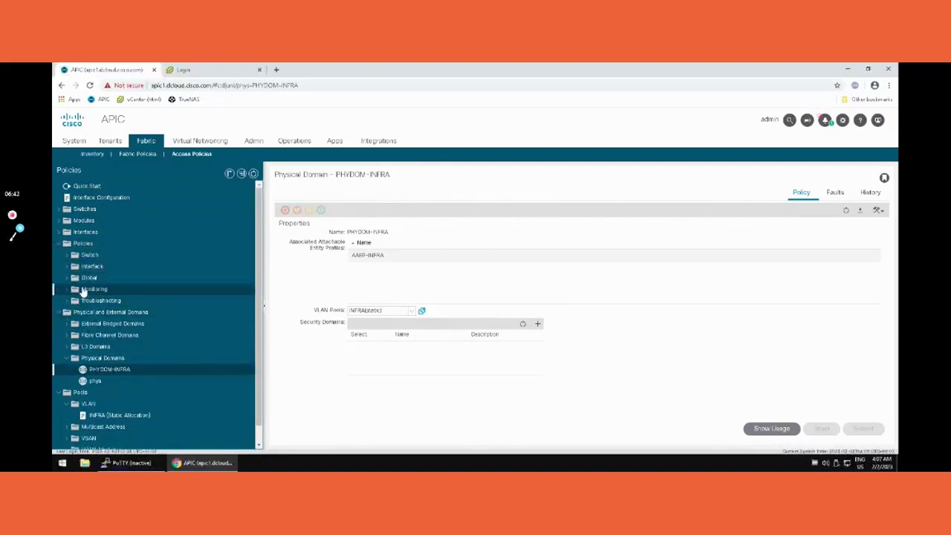
left_click(67, 278)
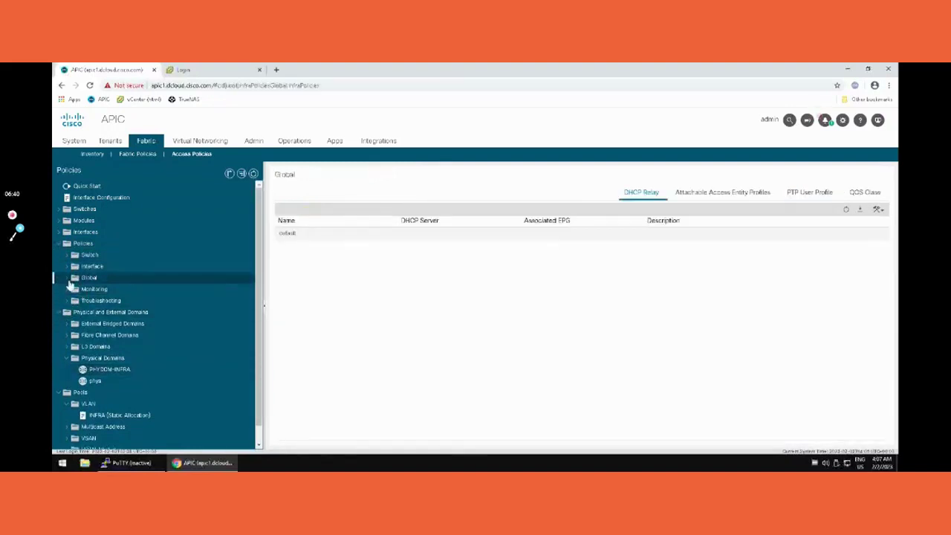
left_click(68, 278)
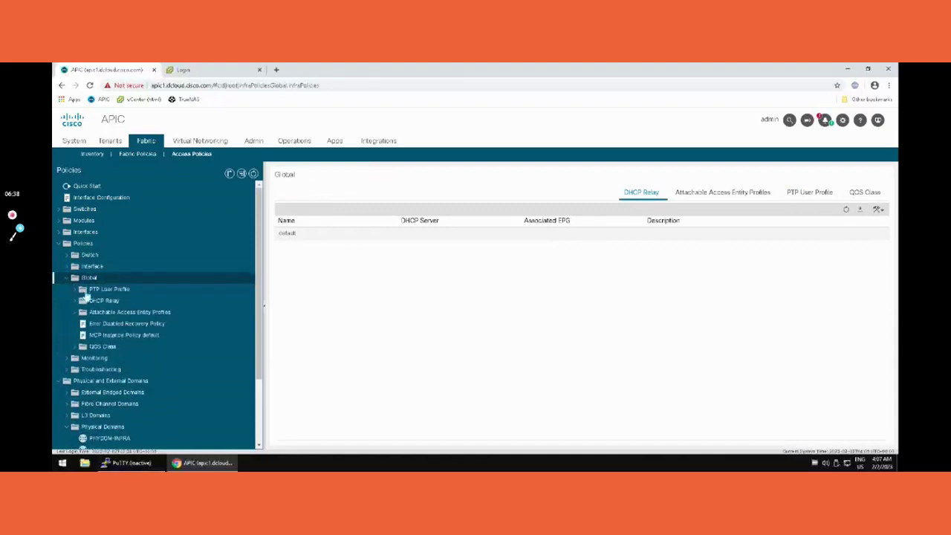
left_click(75, 312)
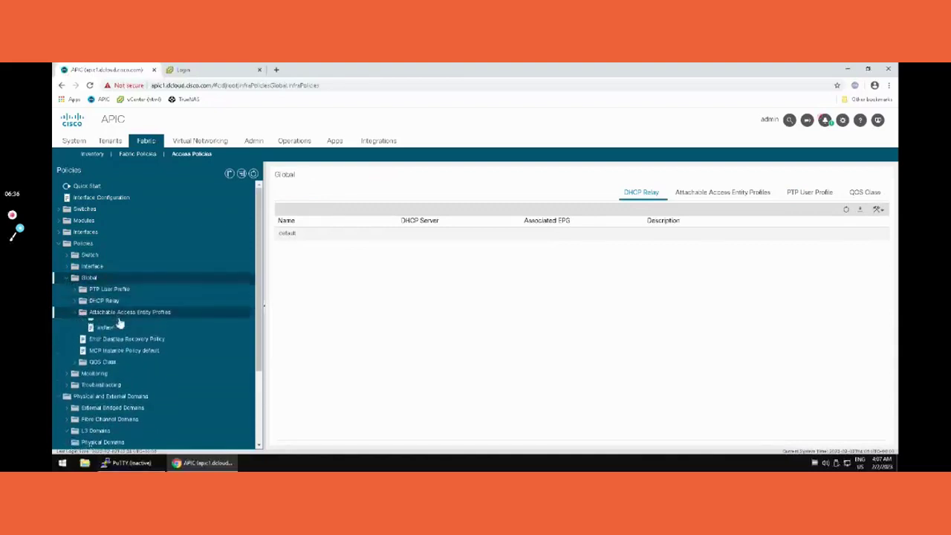
left_click(112, 325)
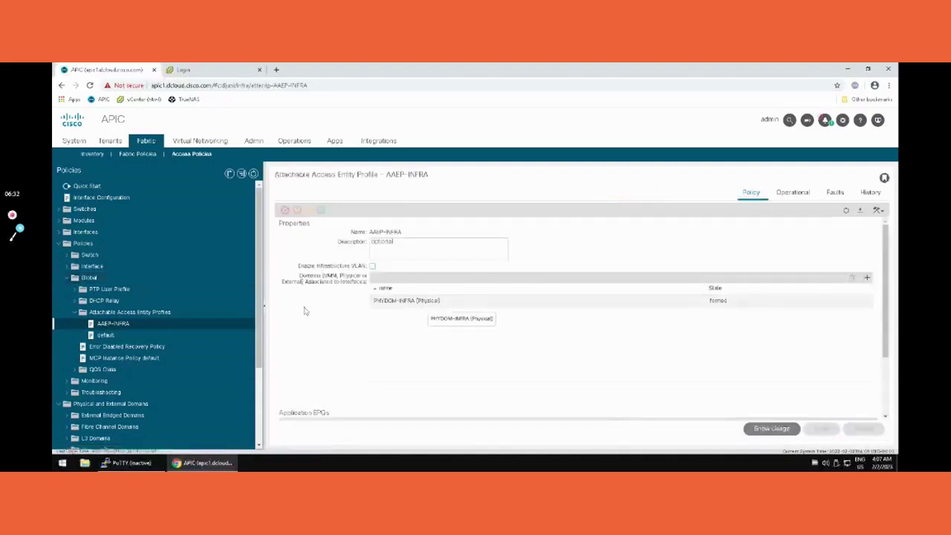
left_click(104, 312)
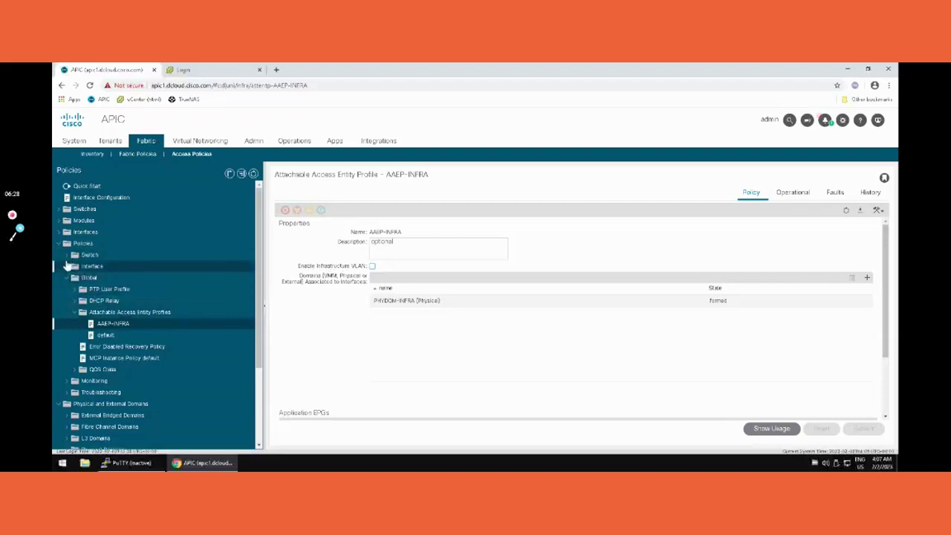
left_click(66, 267)
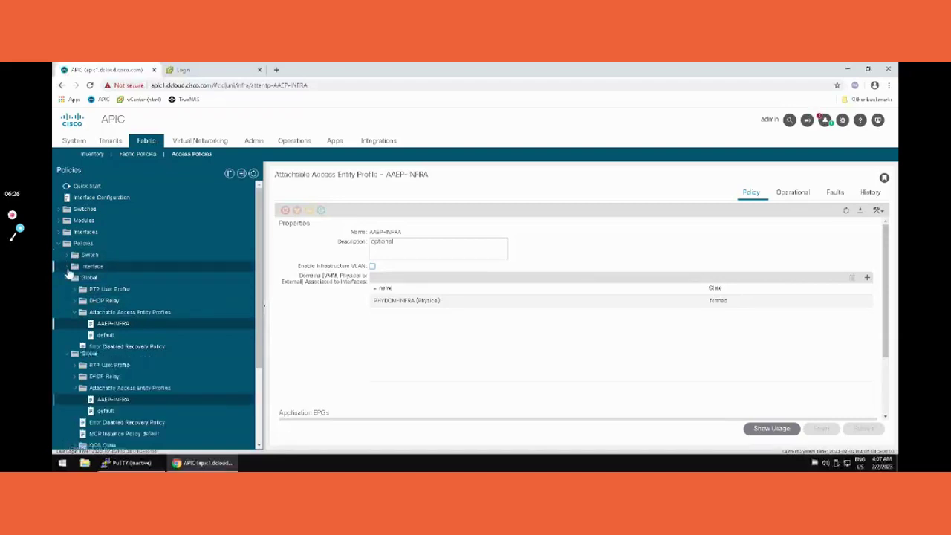
left_click(66, 266)
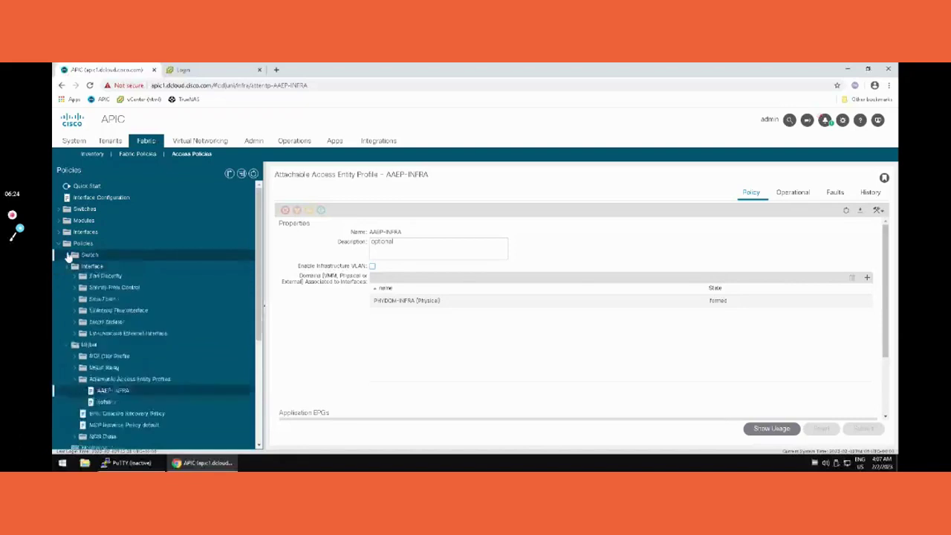
left_click(66, 256)
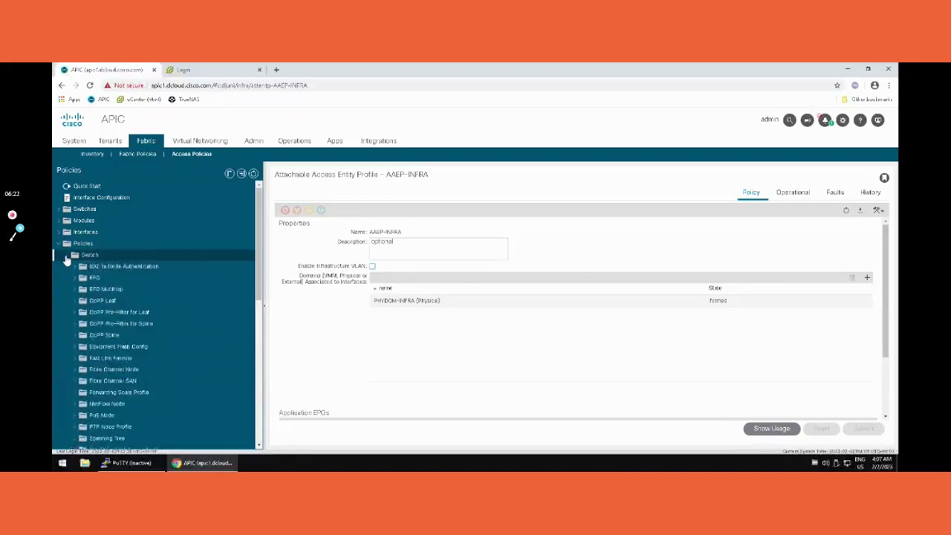
left_click(66, 256)
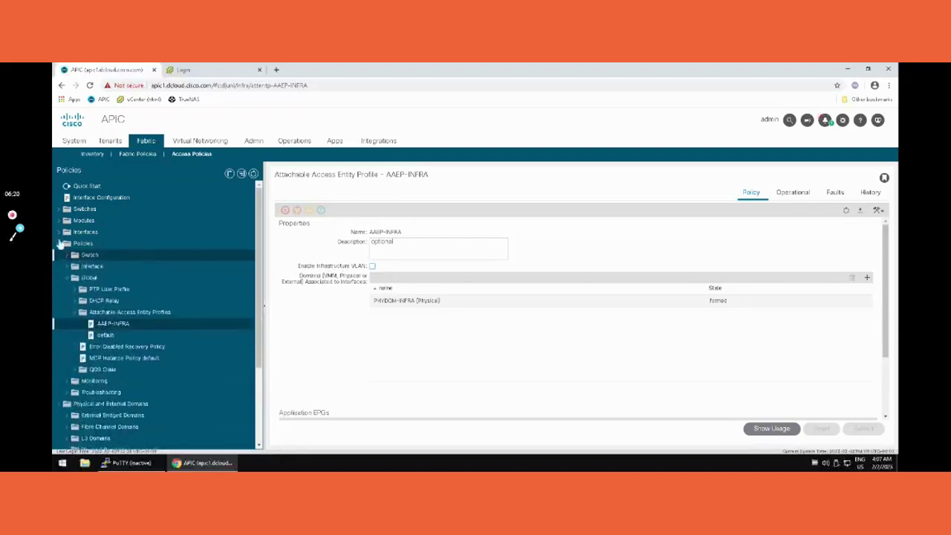
- Review the attached entity profile and LLDP policy of the IPG-INFRA leaf access port policy group
left_click(59, 232)
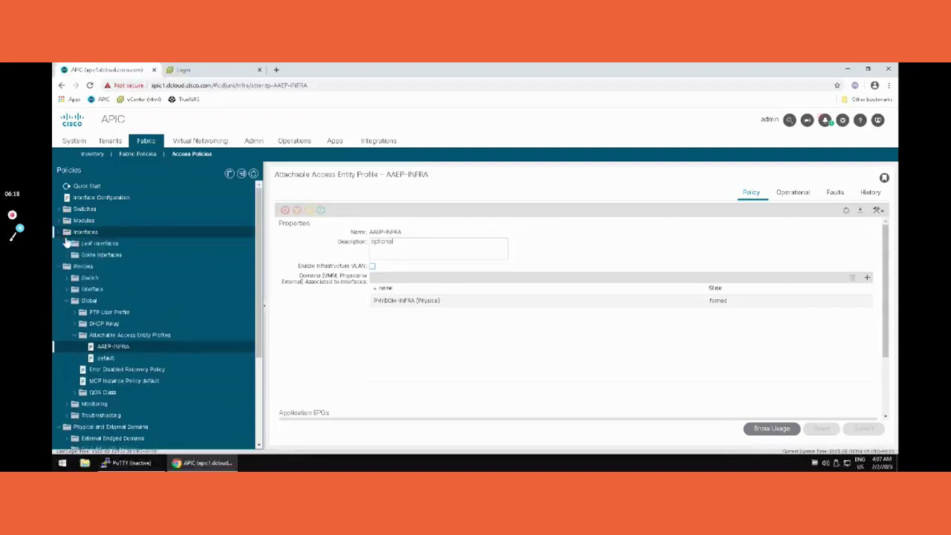
left_click(67, 244)
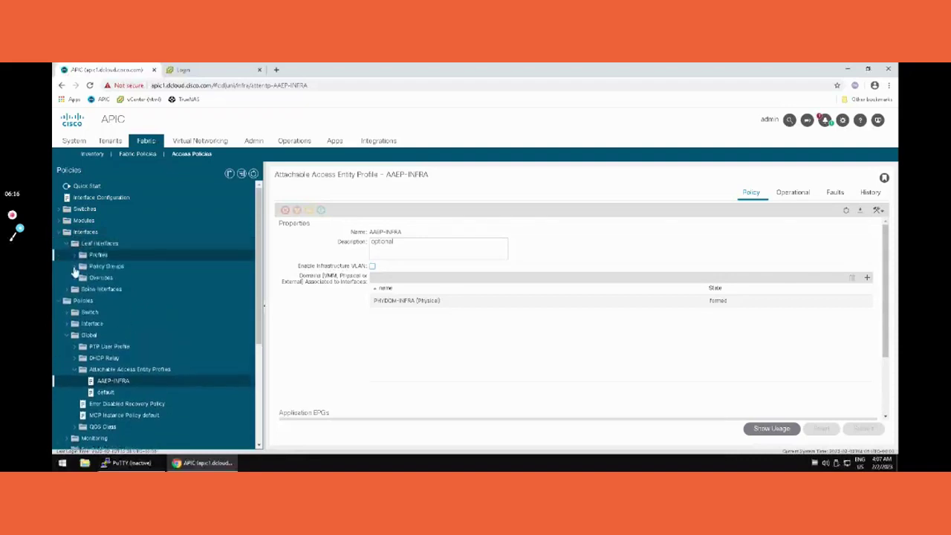
left_click(74, 267)
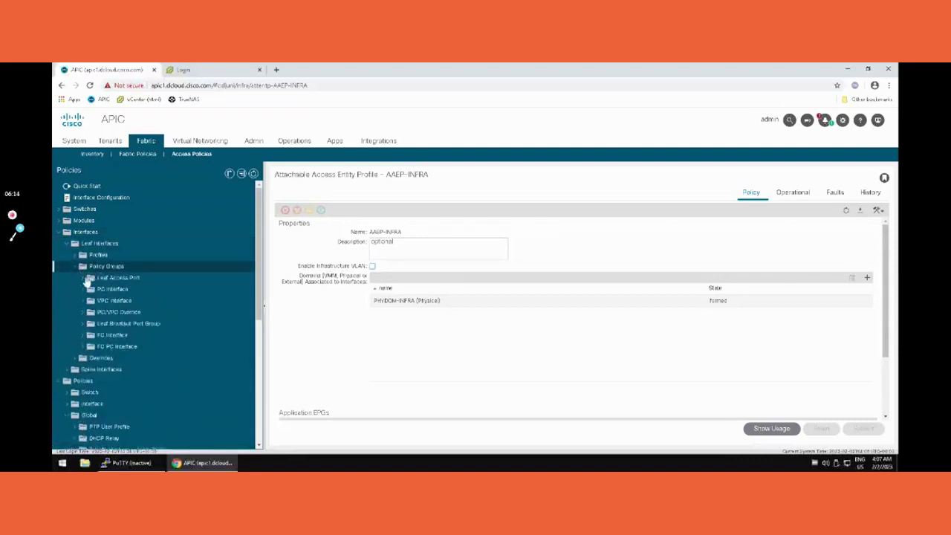
left_click(118, 281)
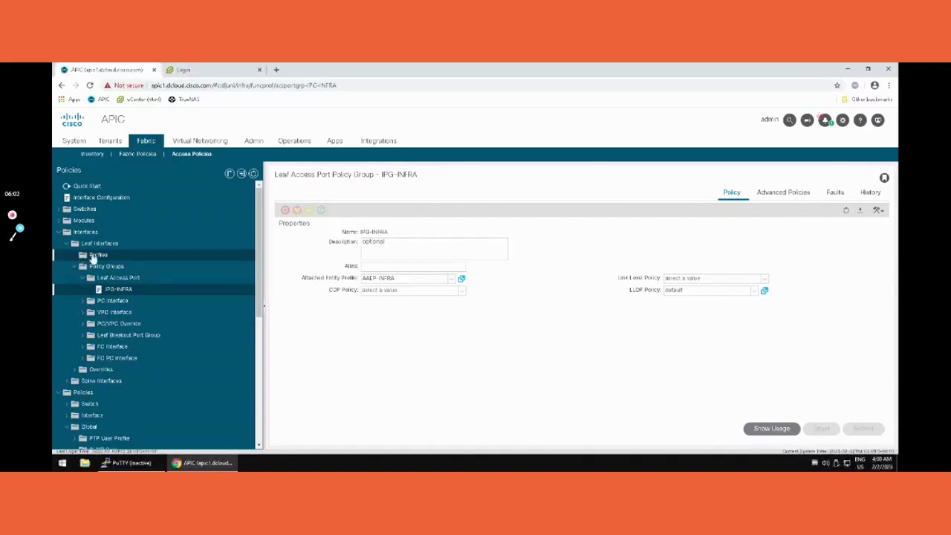
- Start a new leaf interface profile named IPR-L101
right_click(93, 257)
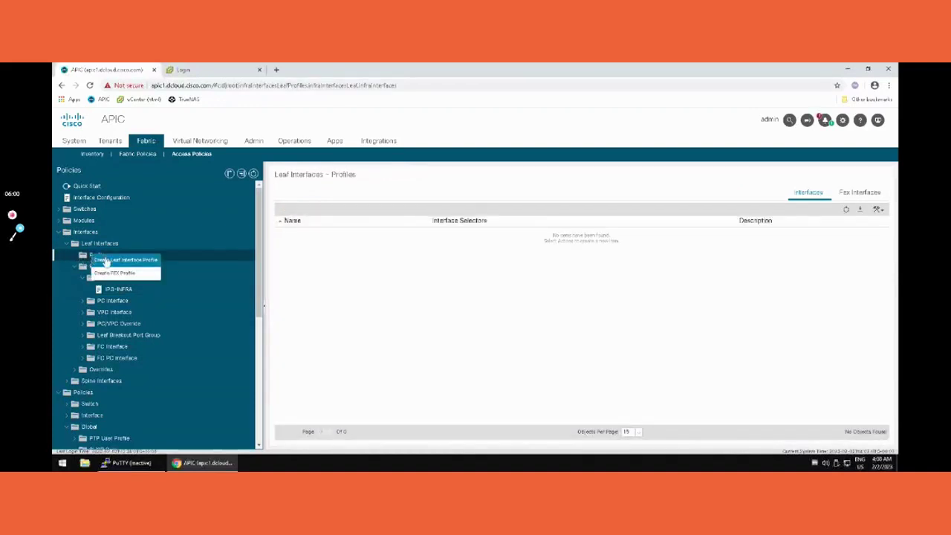
left_click(106, 260)
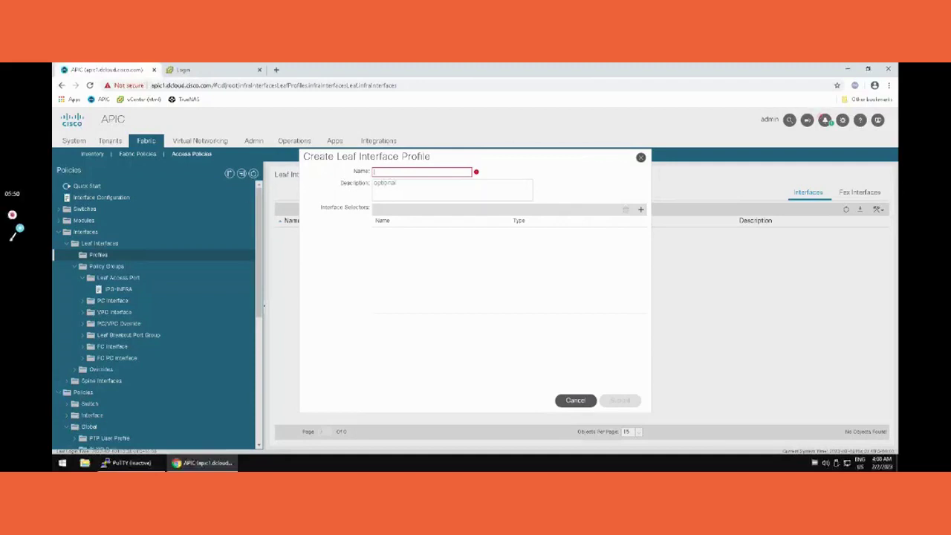
type("IPN-L101")
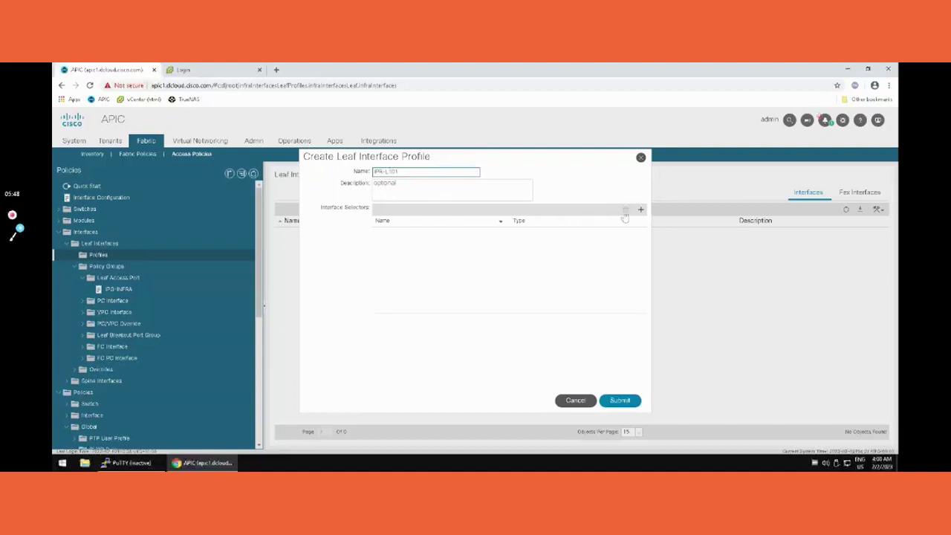
- Add access port selector PORT1 for interface 1/1 with the IPG-INFRA policy group, and submit the leaf interface profile
left_click(640, 210)
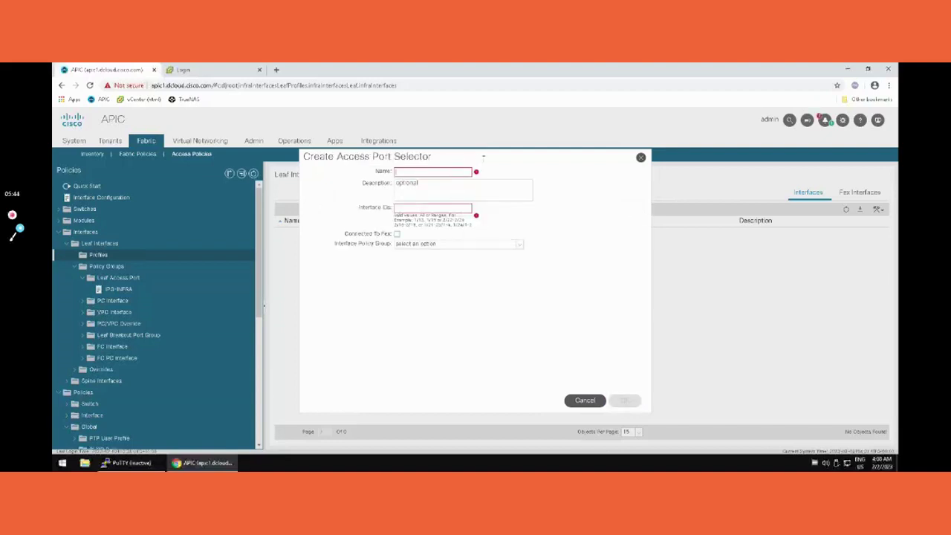
type("P0")
left_click(428, 207)
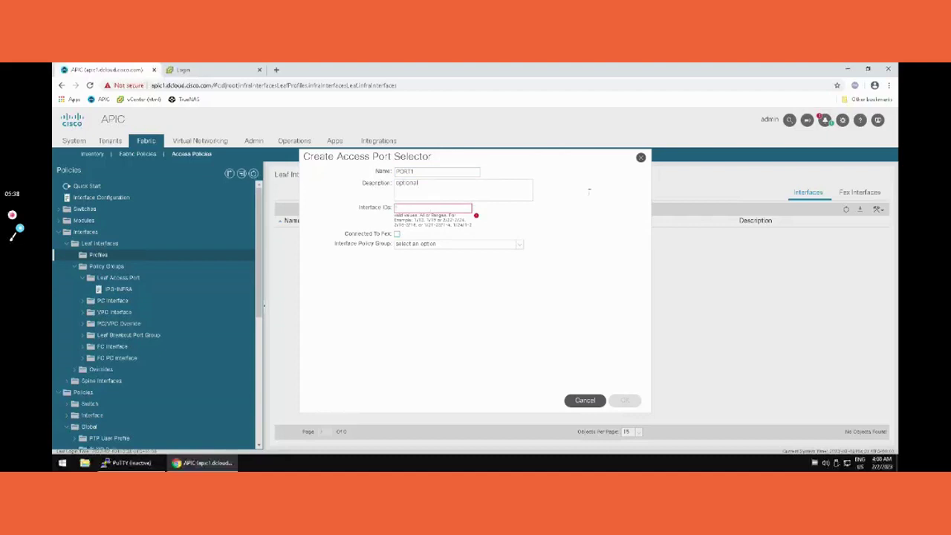
type("1/1")
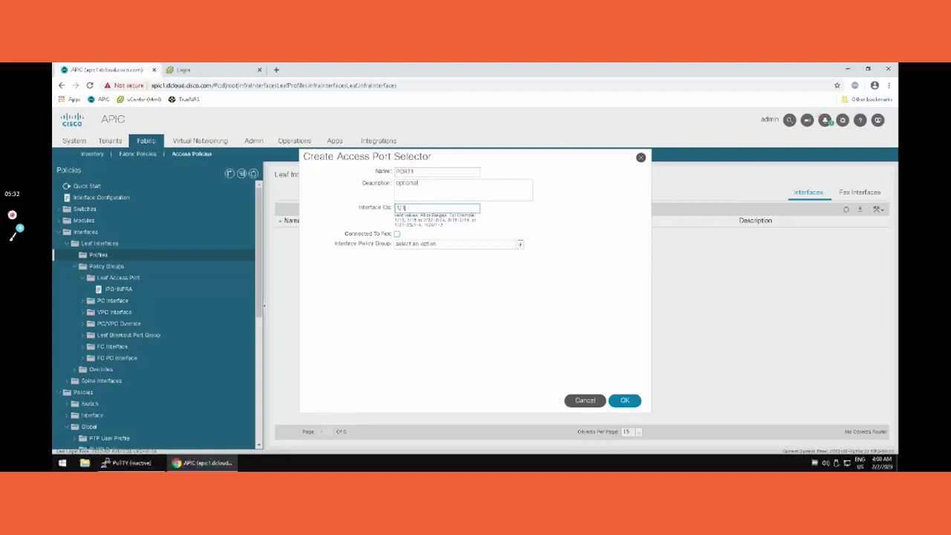
left_click(520, 247)
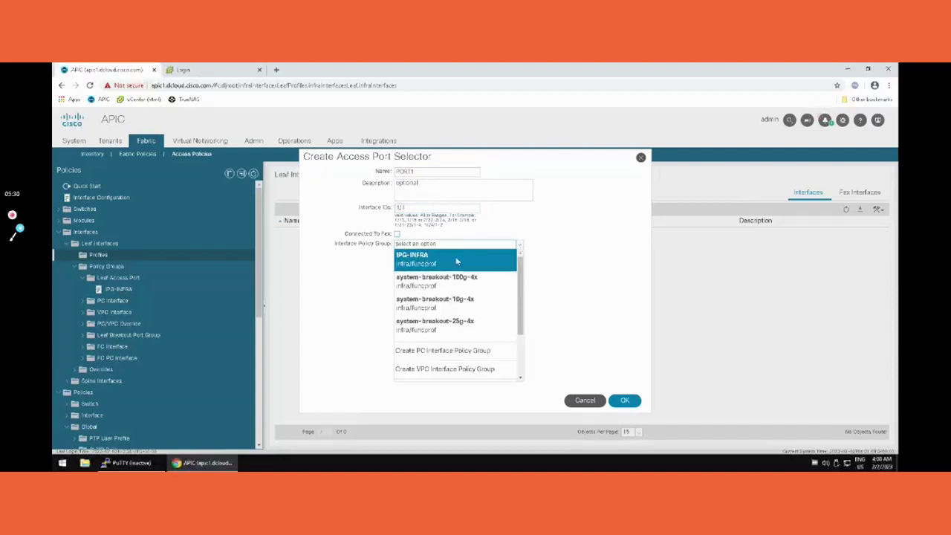
left_click(452, 258)
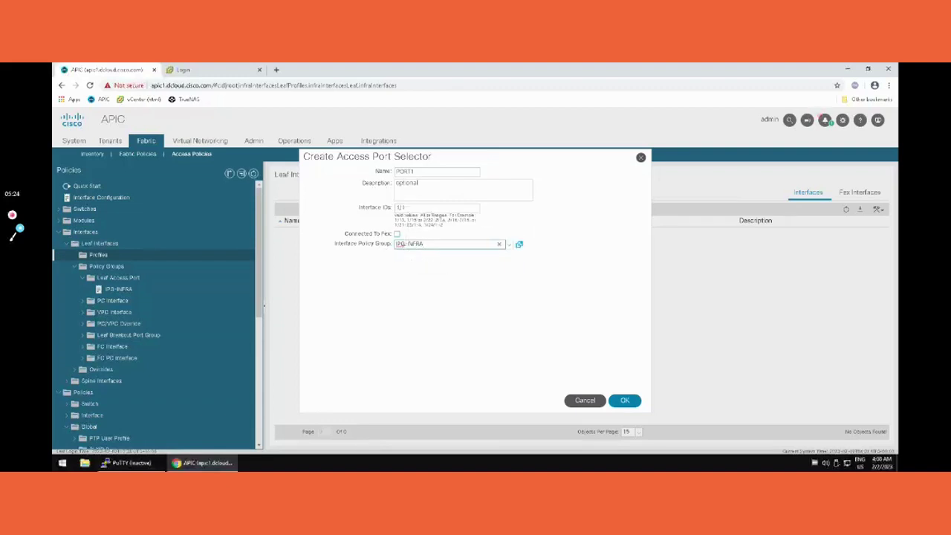
left_click(625, 400)
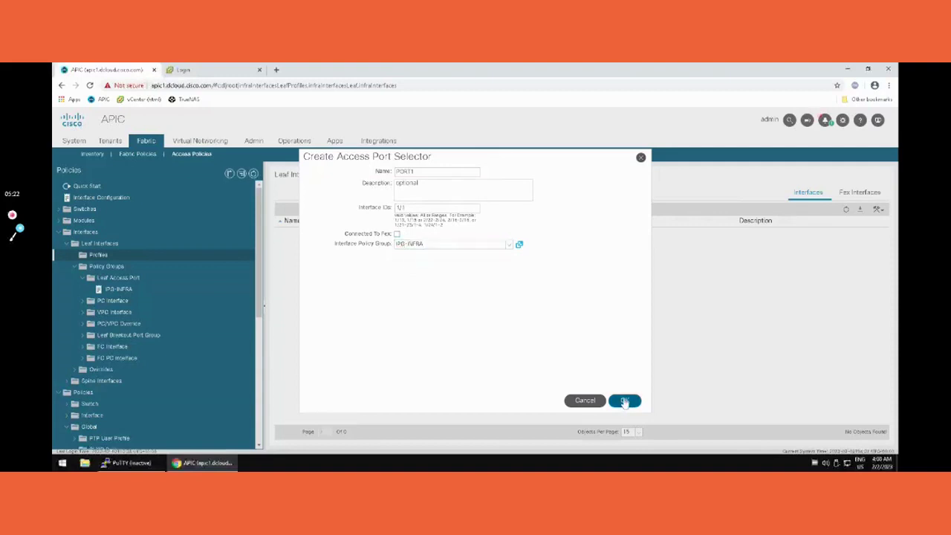
left_click(620, 400)
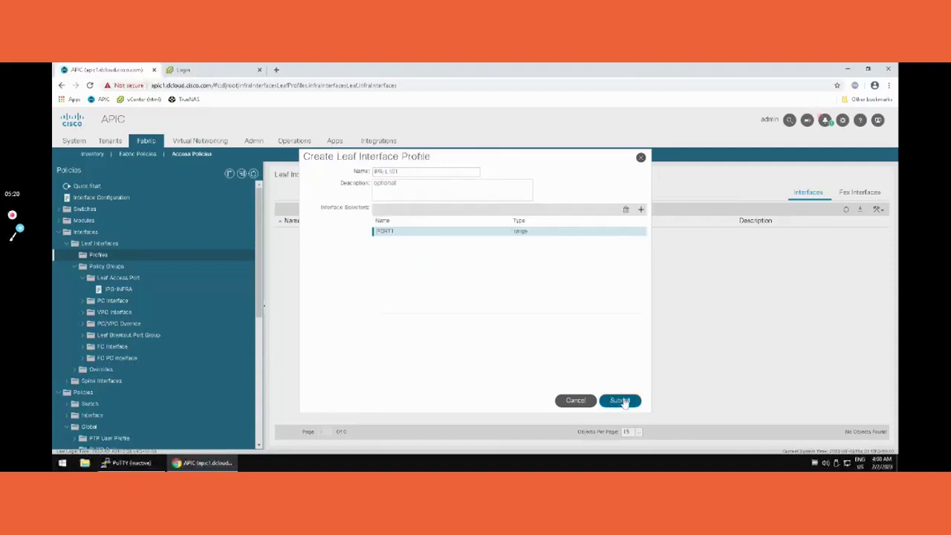
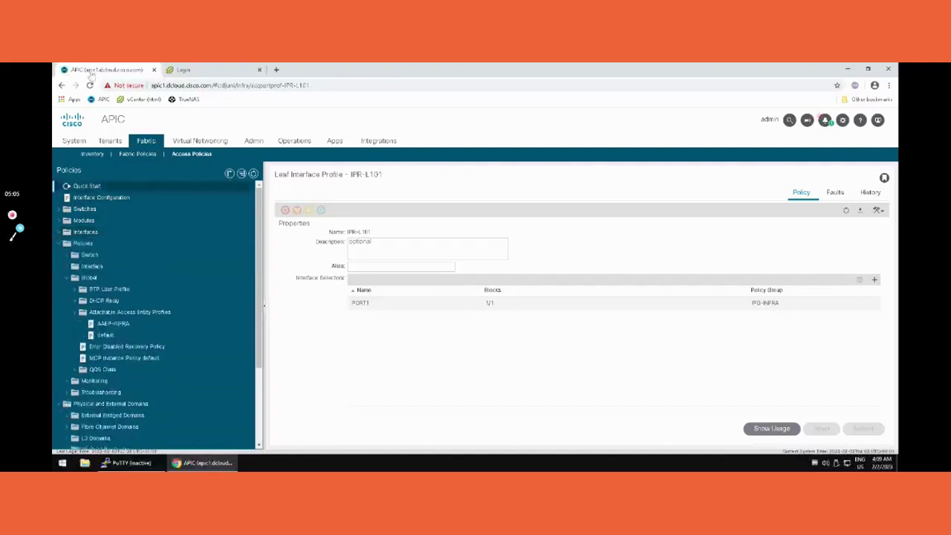
- Start a new leaf switch profile named L101-PROFILE under the access policies
left_click(240, 174)
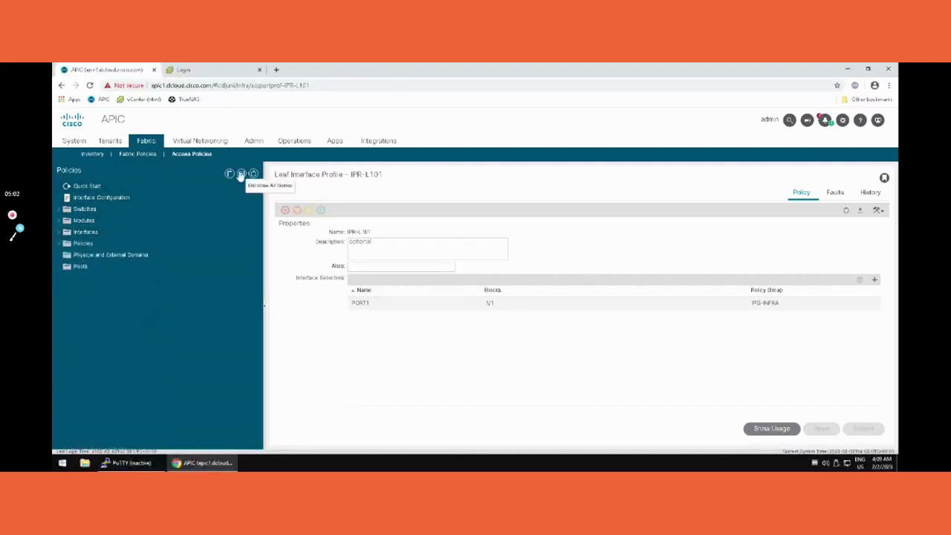
left_click(62, 210)
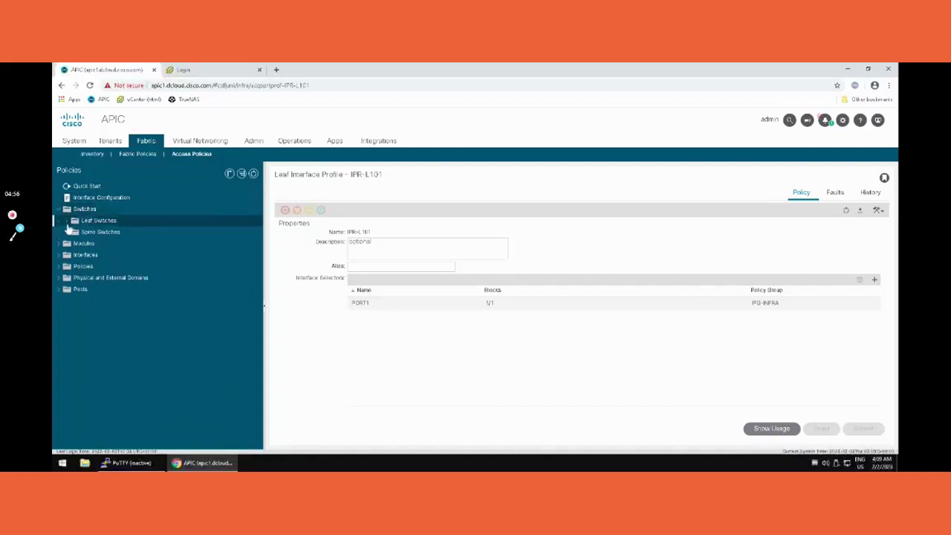
left_click(66, 222)
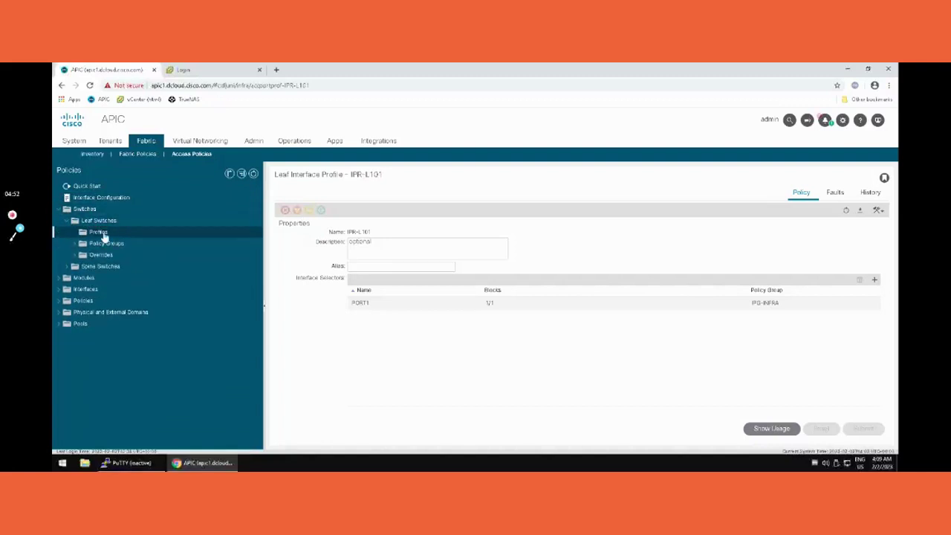
left_click(99, 233)
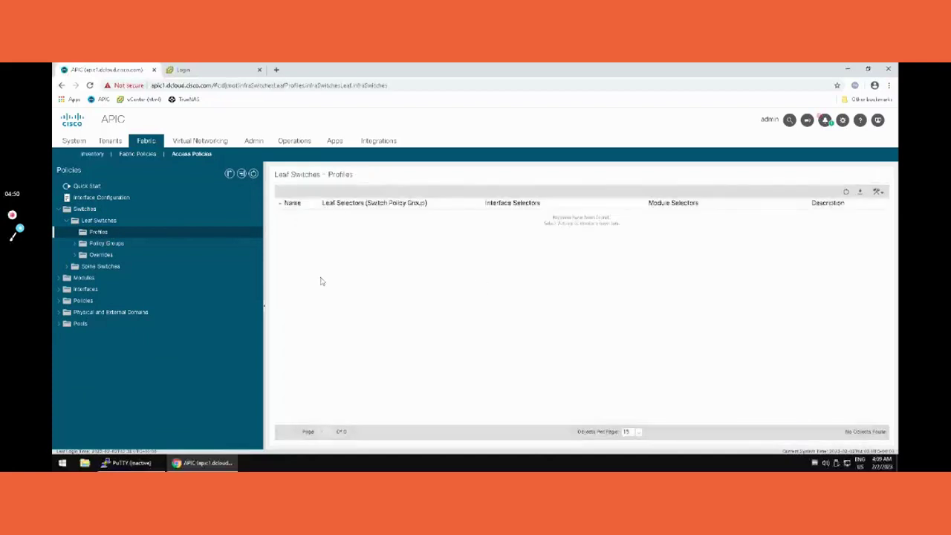
right_click(101, 234)
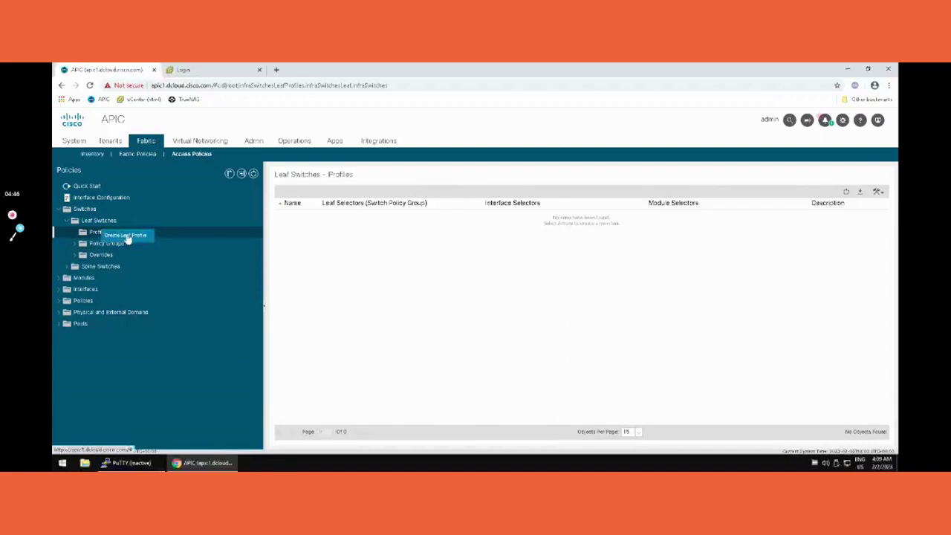
left_click(127, 237)
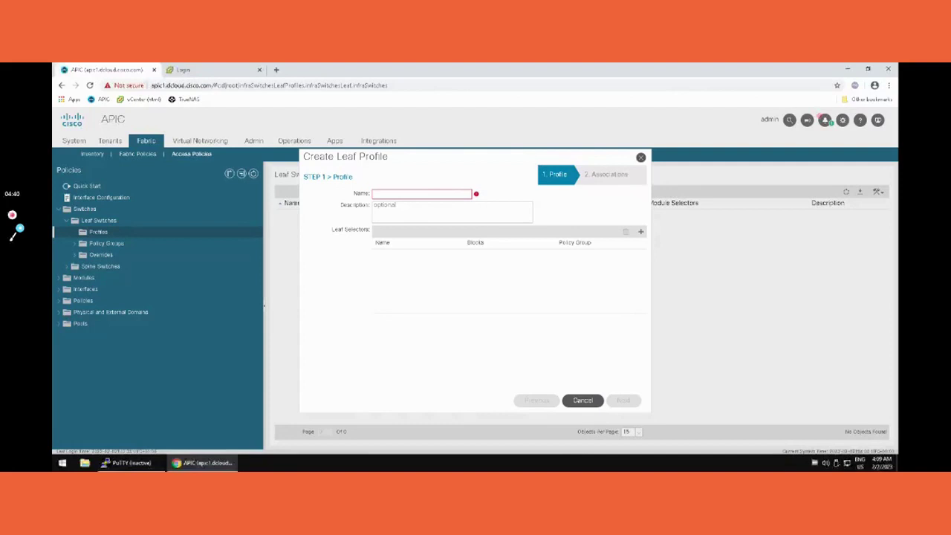
left_click(410, 194)
type("L101-PROFILE")
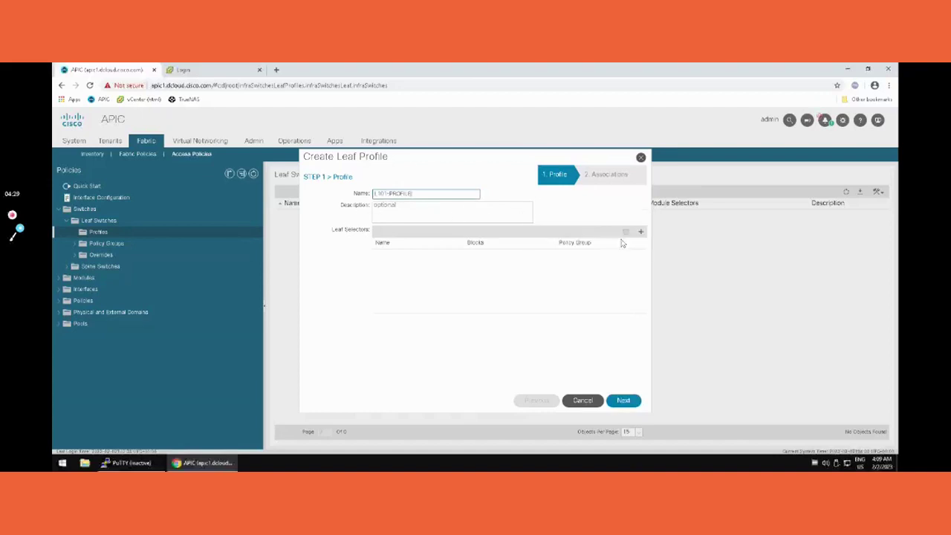
- Add a leaf selector named L101 to the leaf profile, with switch 101 as its block
left_click(642, 231)
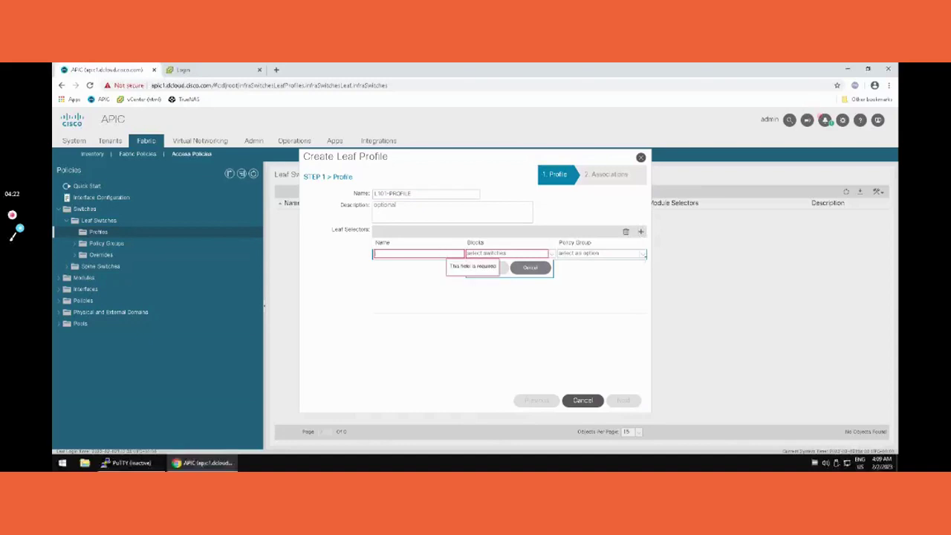
type("L101")
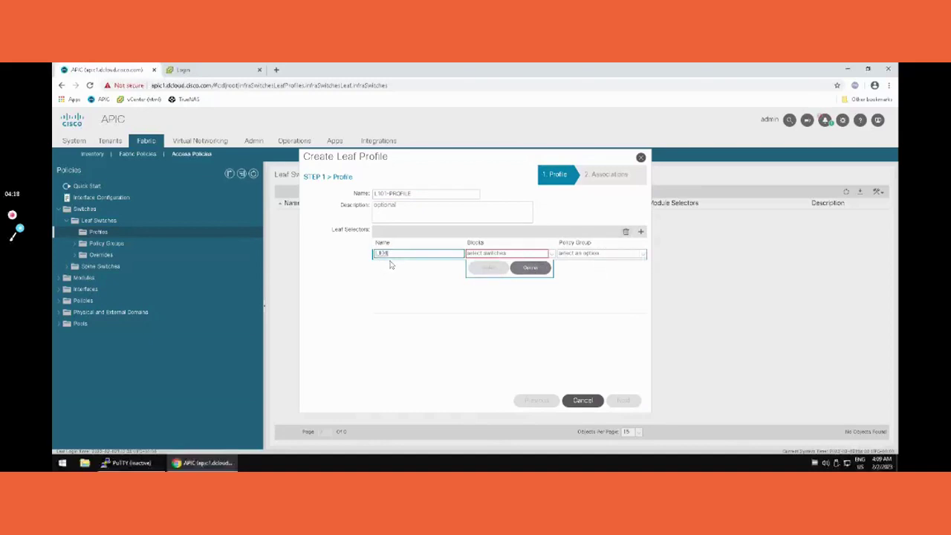
left_click(553, 254)
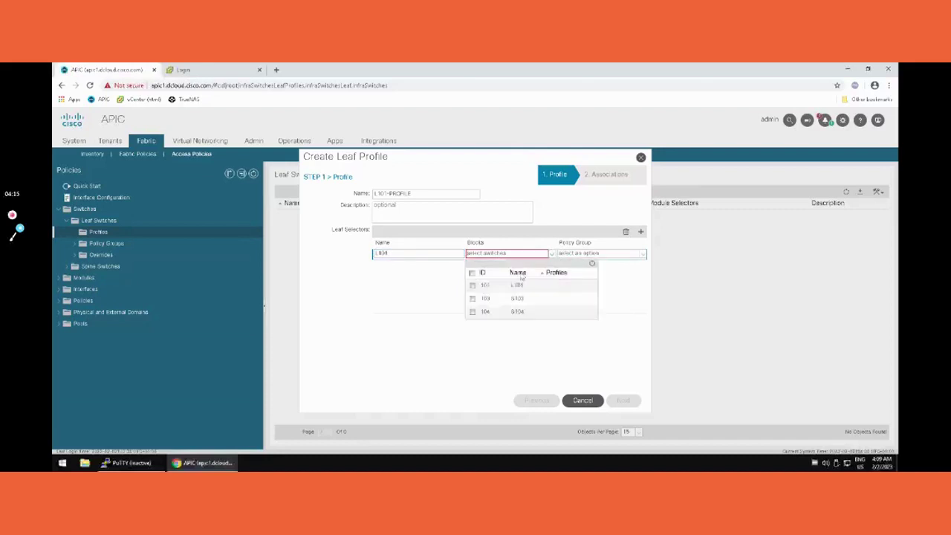
left_click(474, 287)
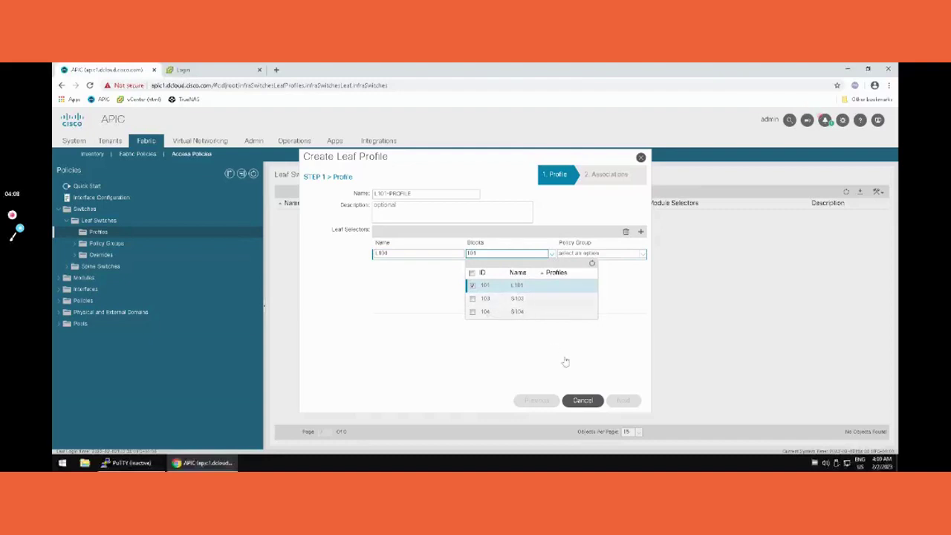
left_click(629, 330)
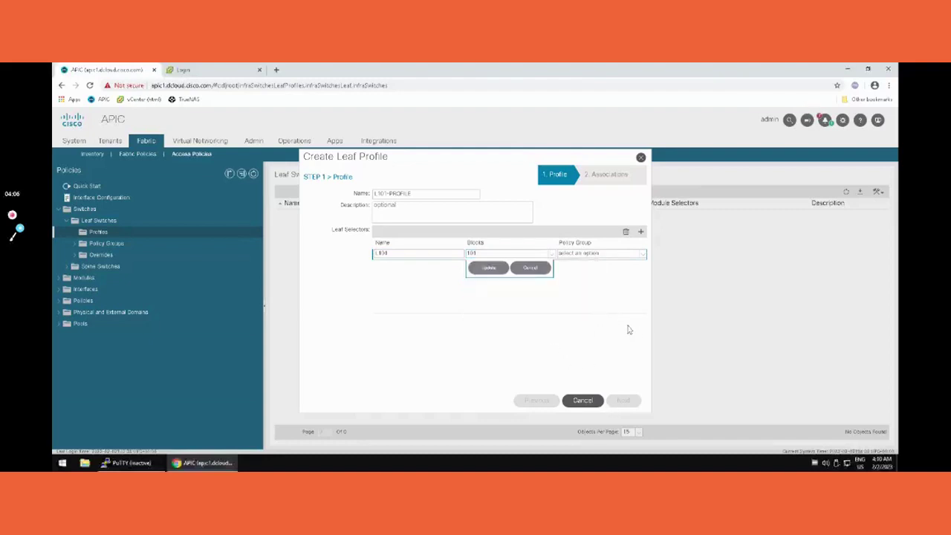
left_click(490, 270)
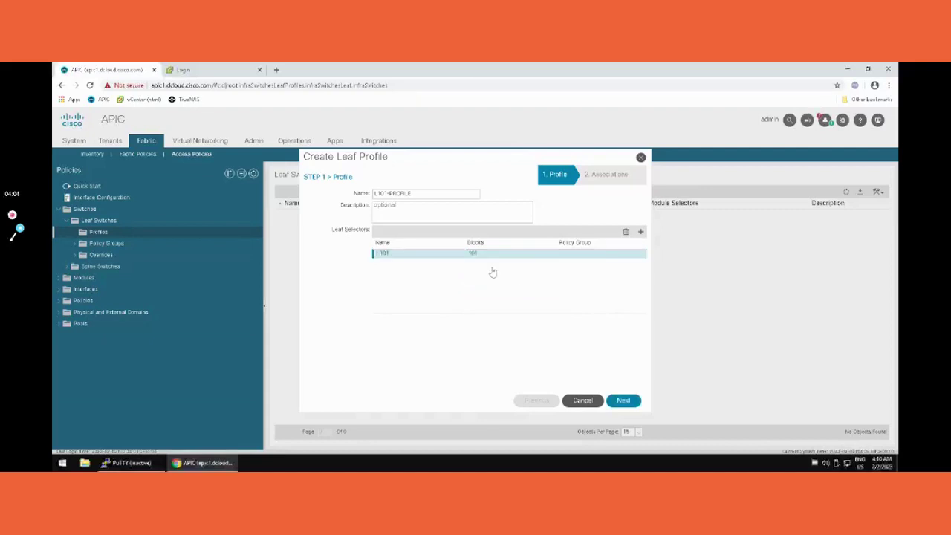
- Check which switch policy group options are available for the L101 leaf selector
left_click(565, 256)
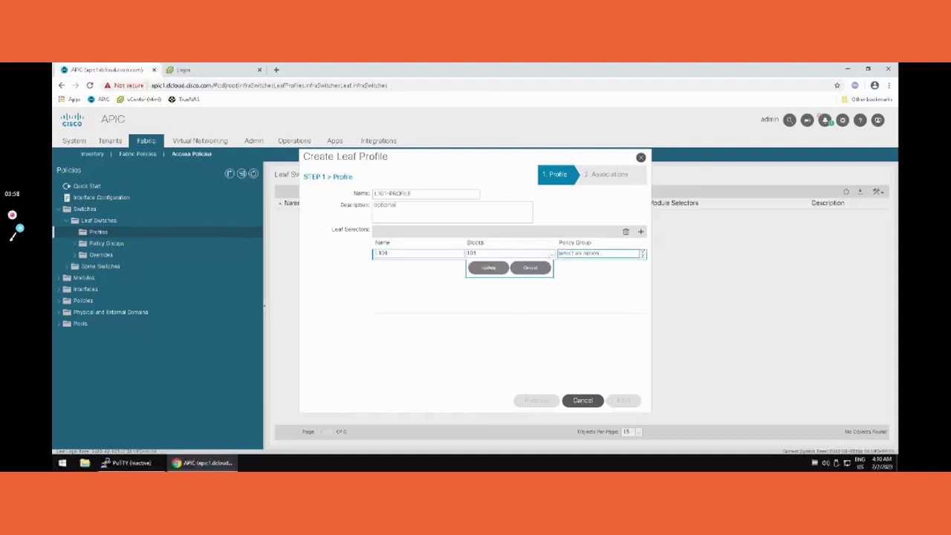
left_click(643, 257)
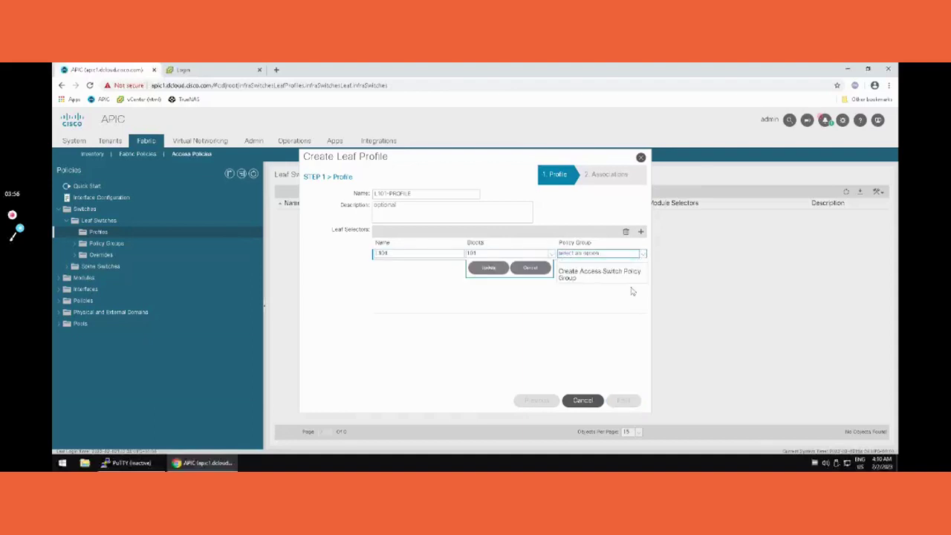
left_click(527, 294)
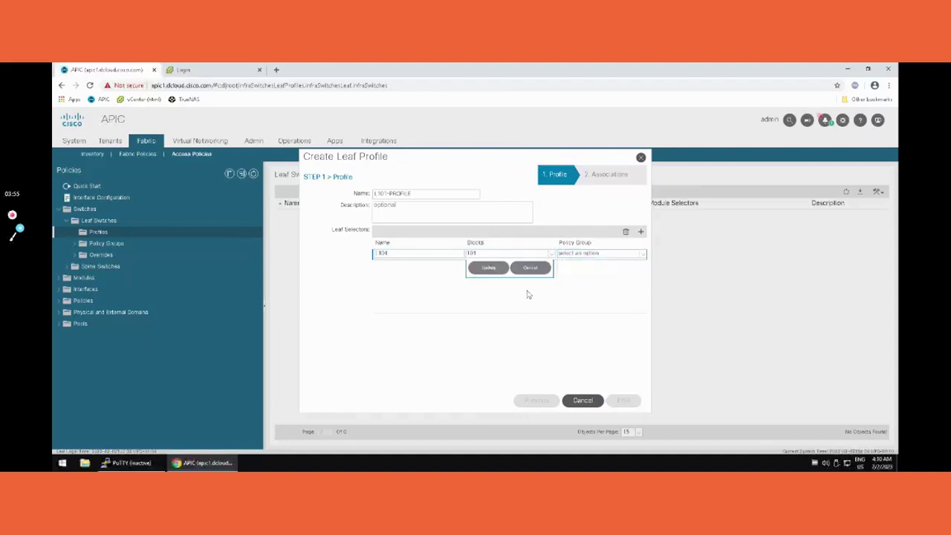
left_click(490, 269)
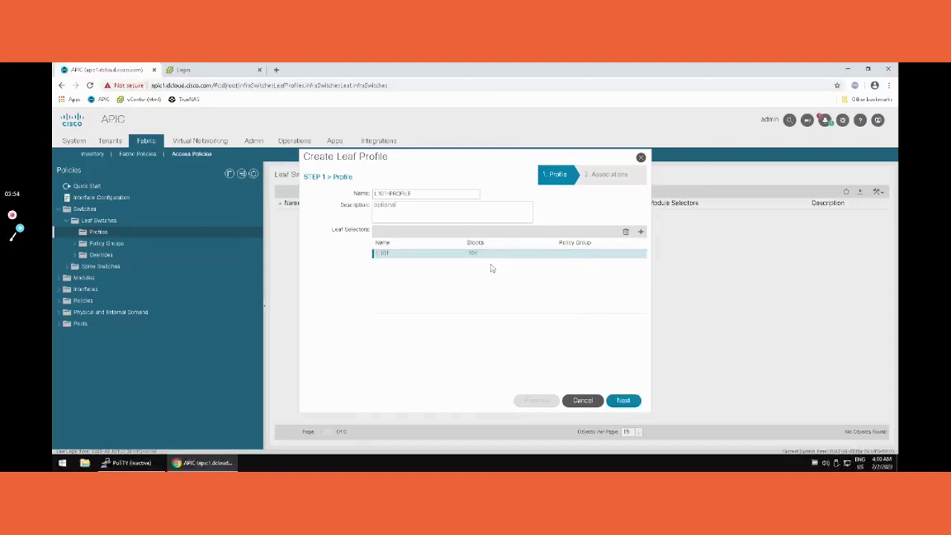
- Finish the leaf profile with the IPR-L101 interface selector profile associated, and review the resulting L101-PROFILE
left_click(623, 400)
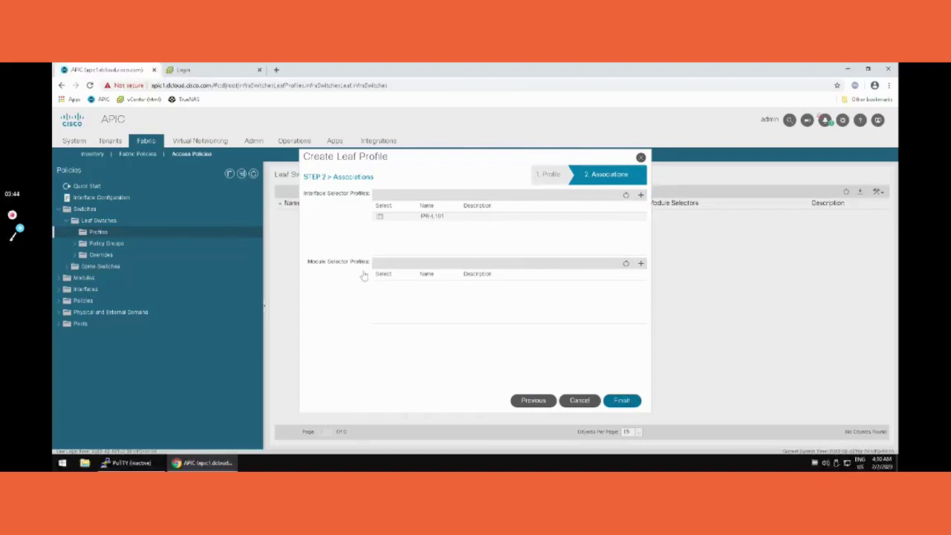
left_click(378, 218)
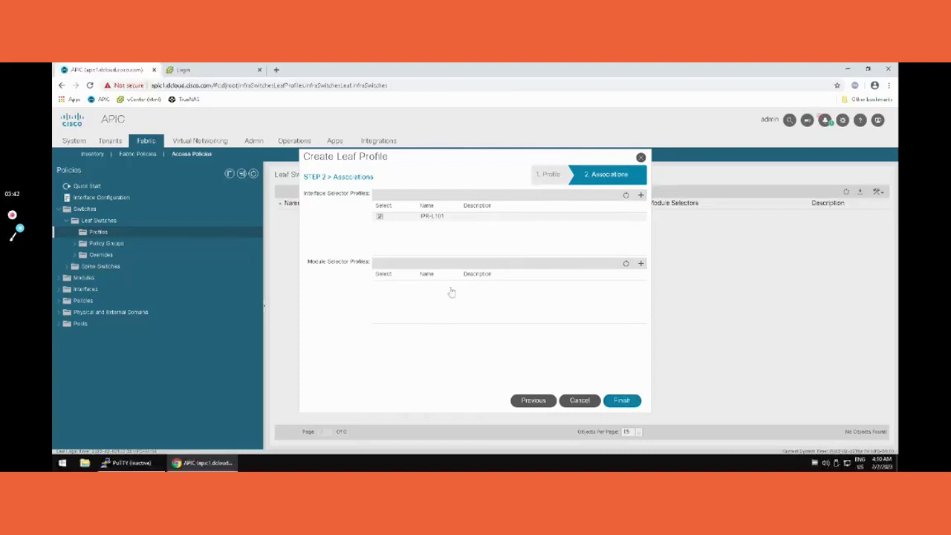
left_click(621, 401)
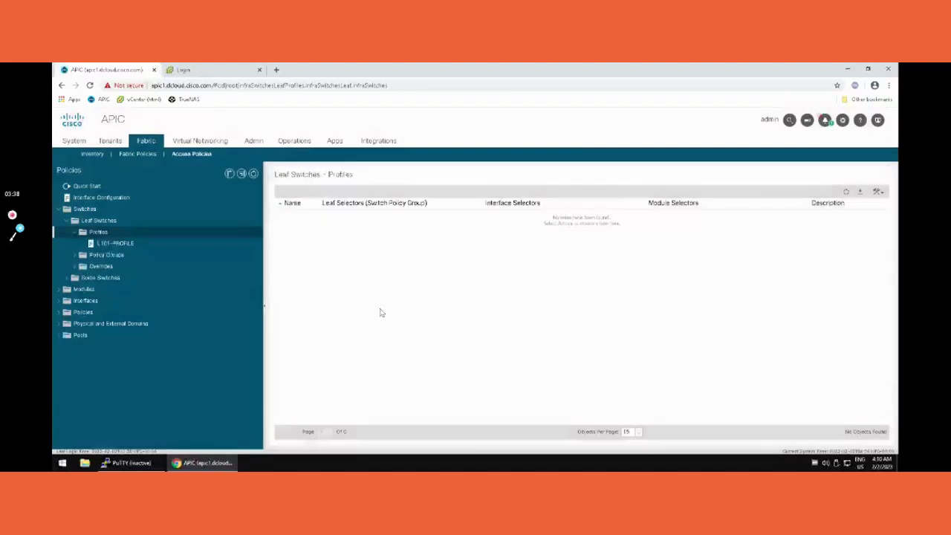
left_click(110, 245)
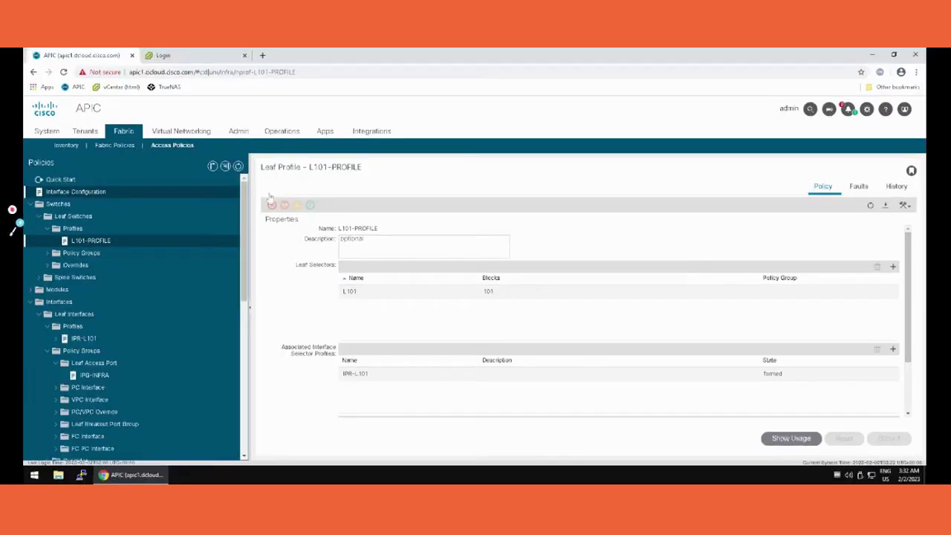
- Create a new tenant named INFRA
left_click(87, 132)
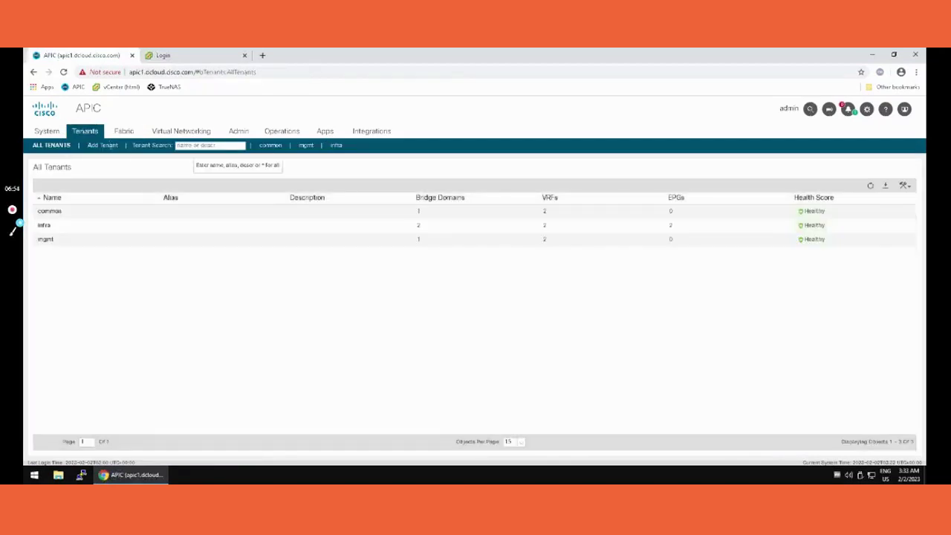
left_click(109, 146)
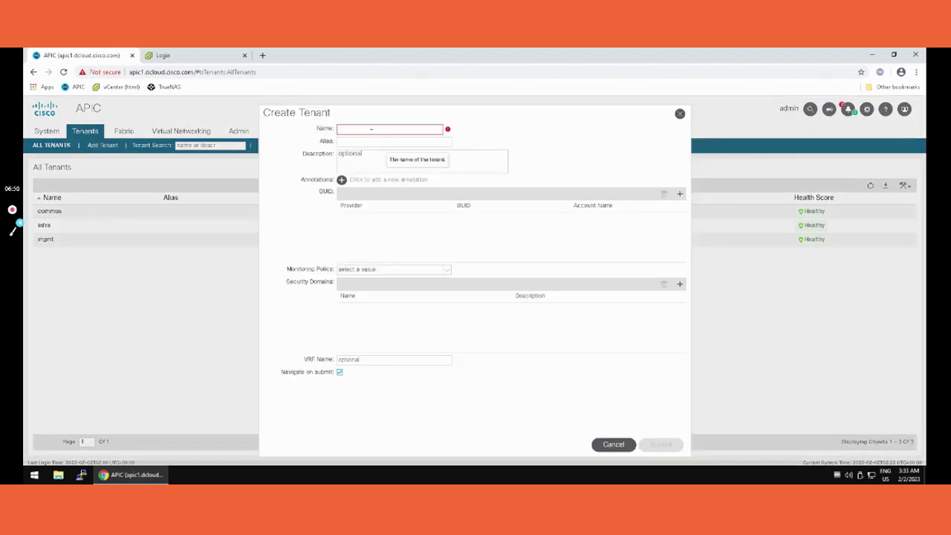
type("m")
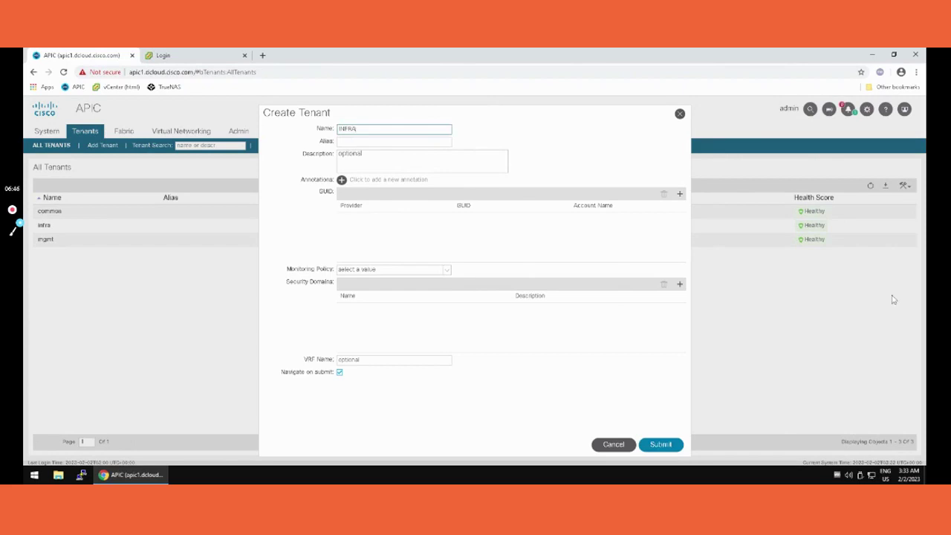
left_click(663, 446)
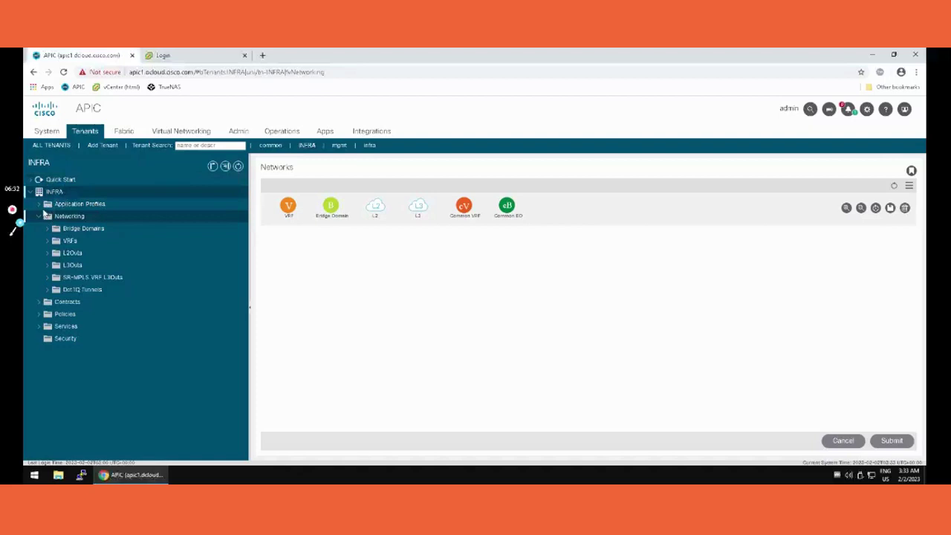
- Start a new application profile named AP-VLAN-500 in the INFRA tenant
left_click(62, 206)
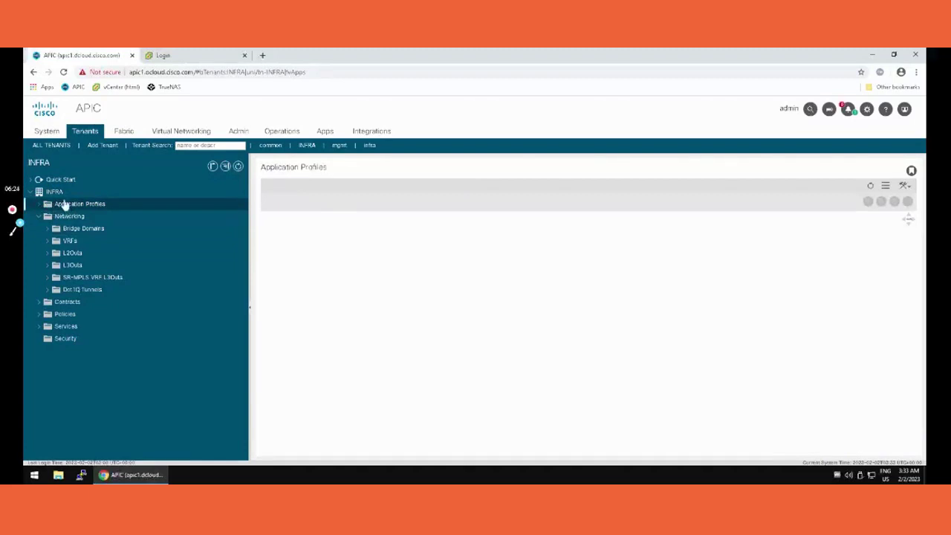
left_click(909, 186)
right_click(76, 202)
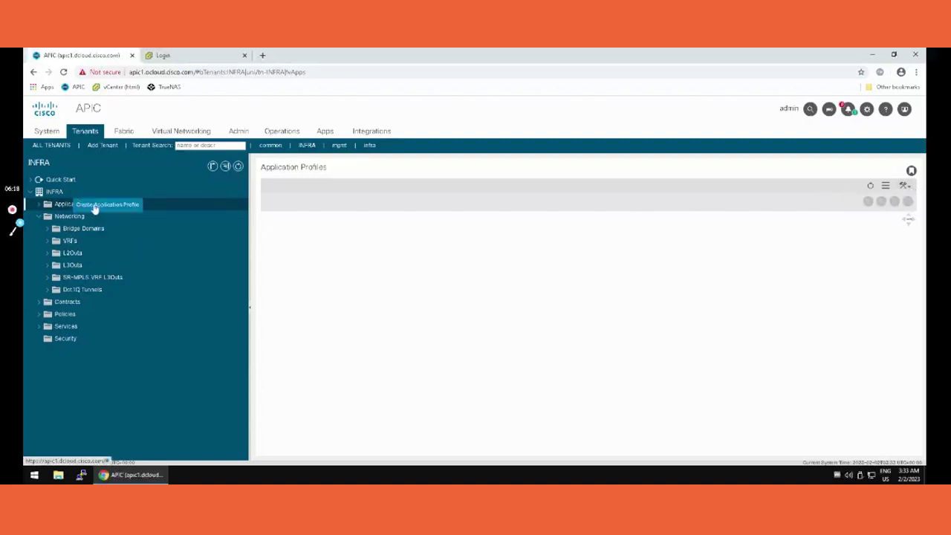
left_click(94, 207)
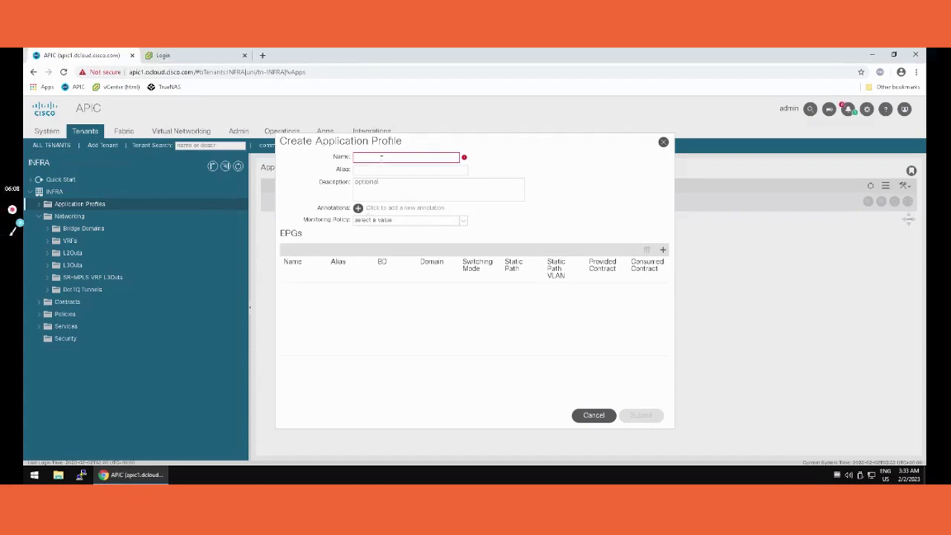
left_click(381, 156)
type("EPG-VLAN-500")
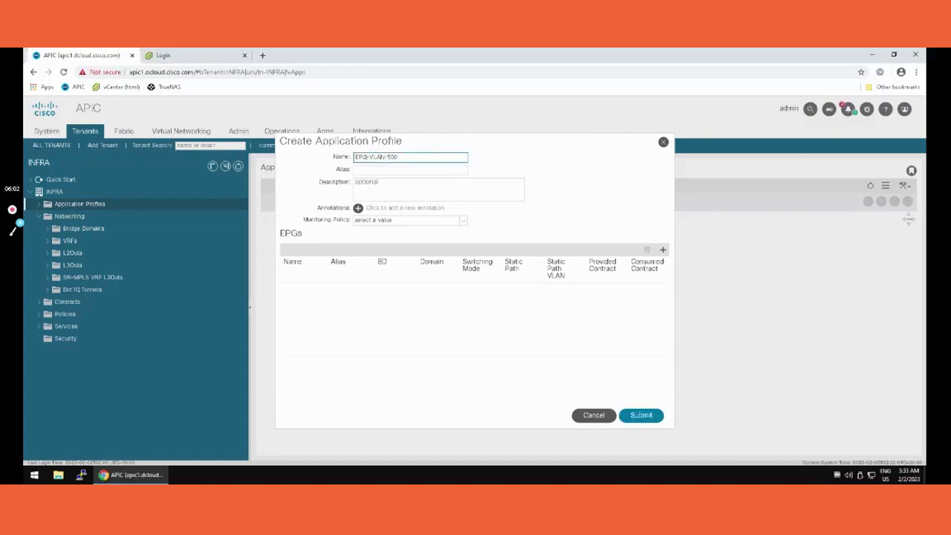
key("BackSpace")
key("BackSpace")
key("BackSpace")
type("AP")
- Add an EPG named EPG-VLAN-500 to the profile and create bridge domain BDI500 for it with default settings
left_click(664, 251)
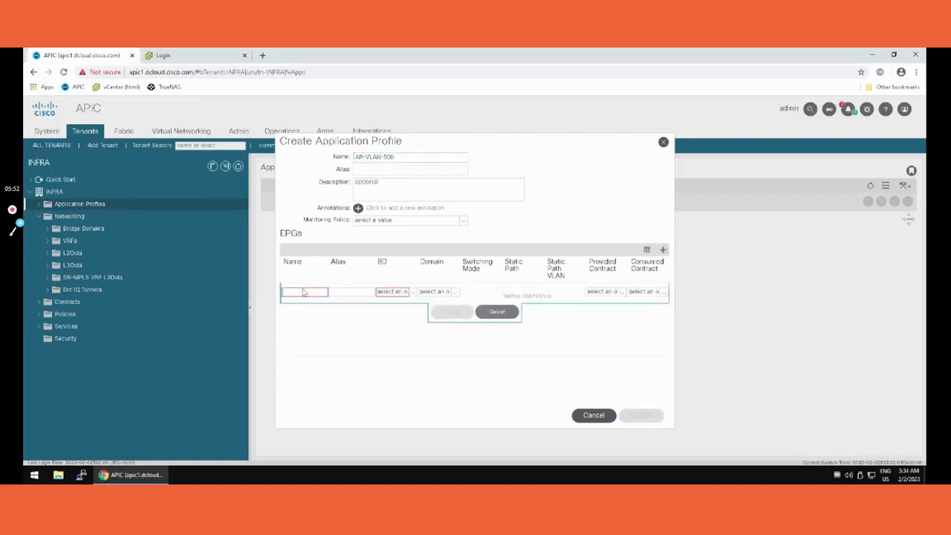
type("EPG-VLAN-500")
left_click(412, 292)
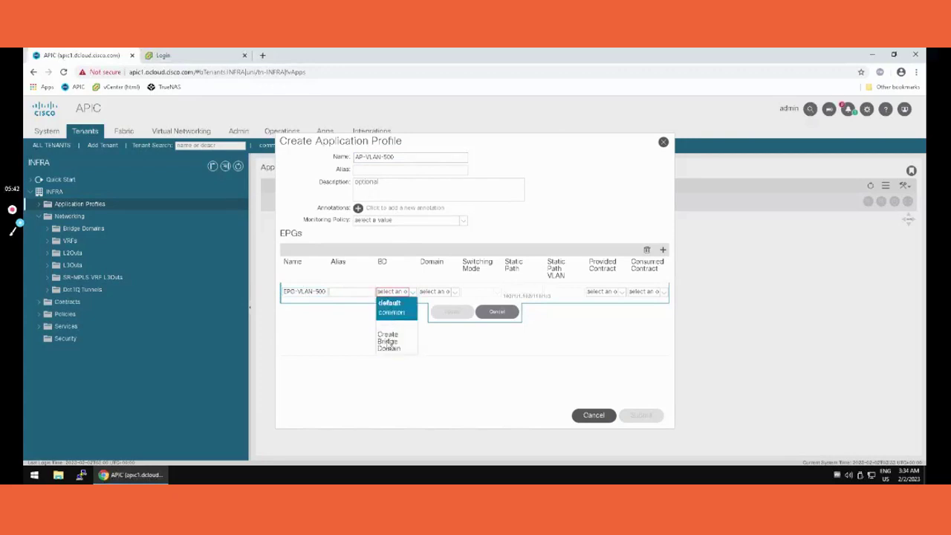
left_click(393, 345)
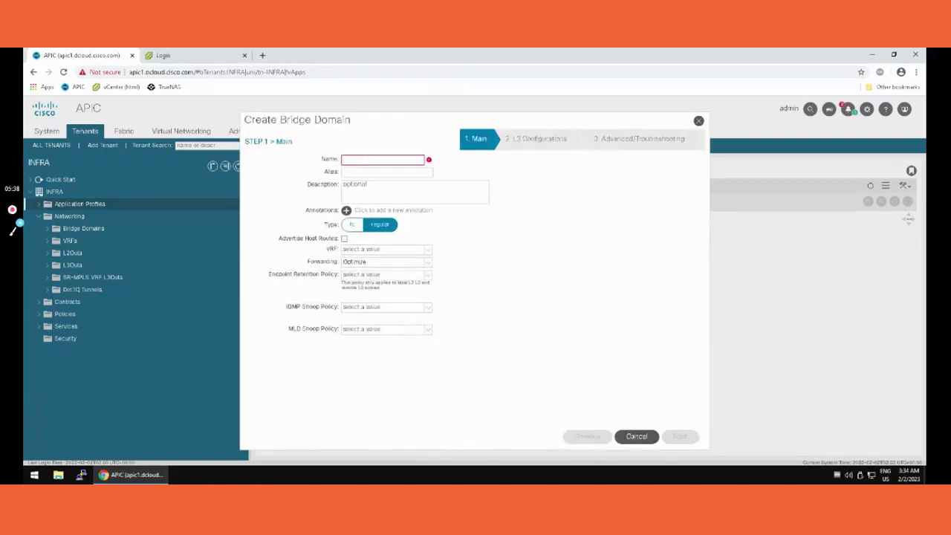
type("BD500")
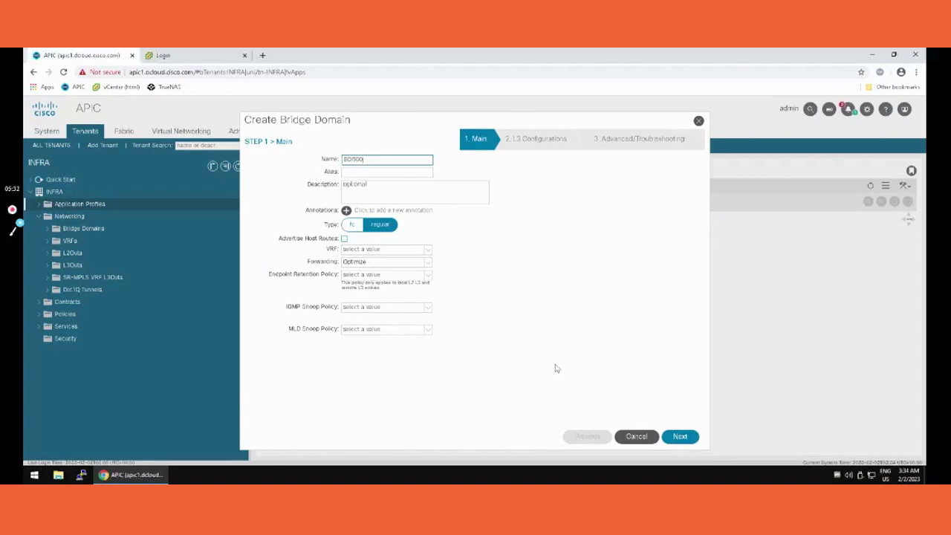
left_click(681, 437)
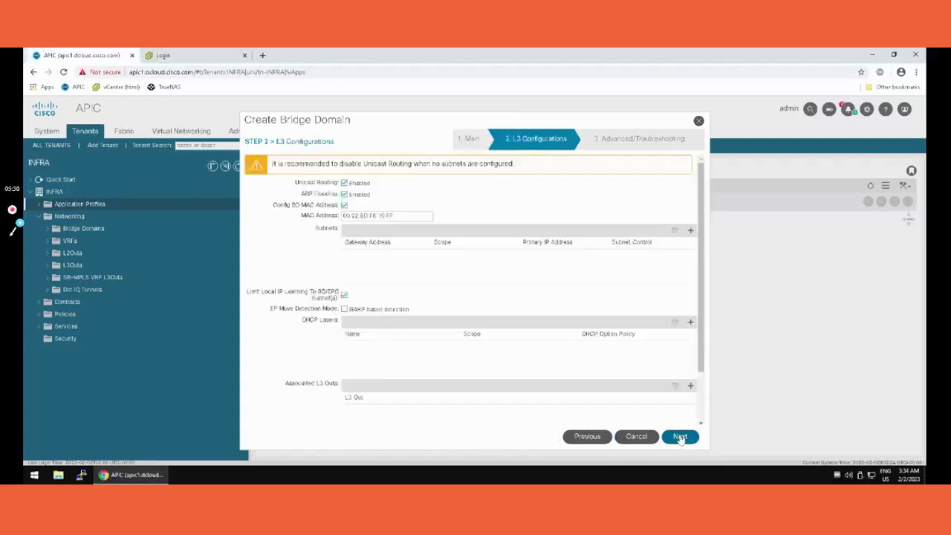
left_click(681, 437)
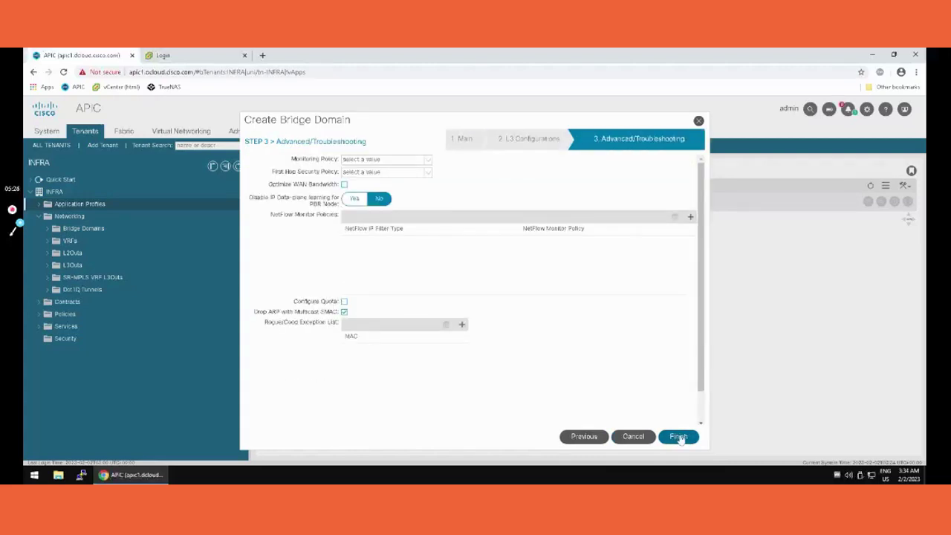
left_click(678, 437)
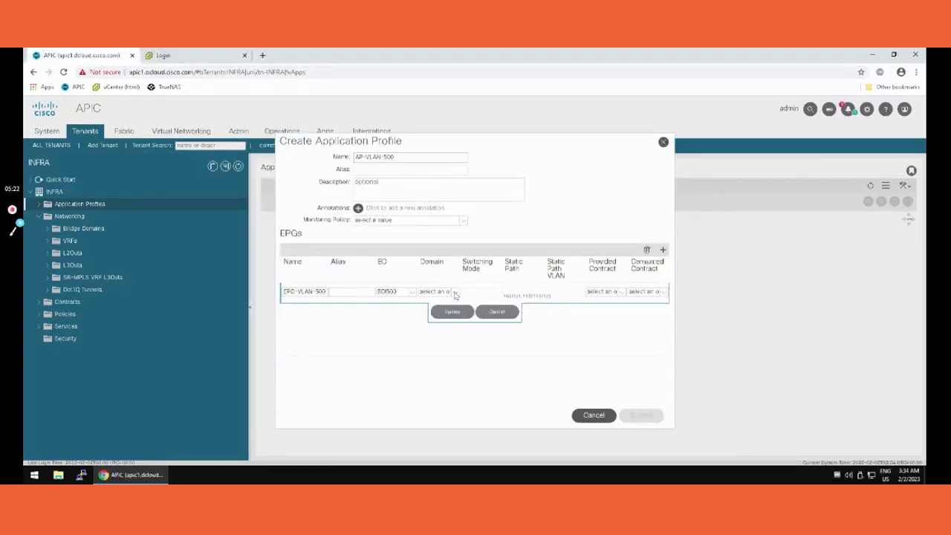
- Assign the PHYDOM-INFRA physical domain to EPG-VLAN-500 and submit the application profile
left_click(455, 292)
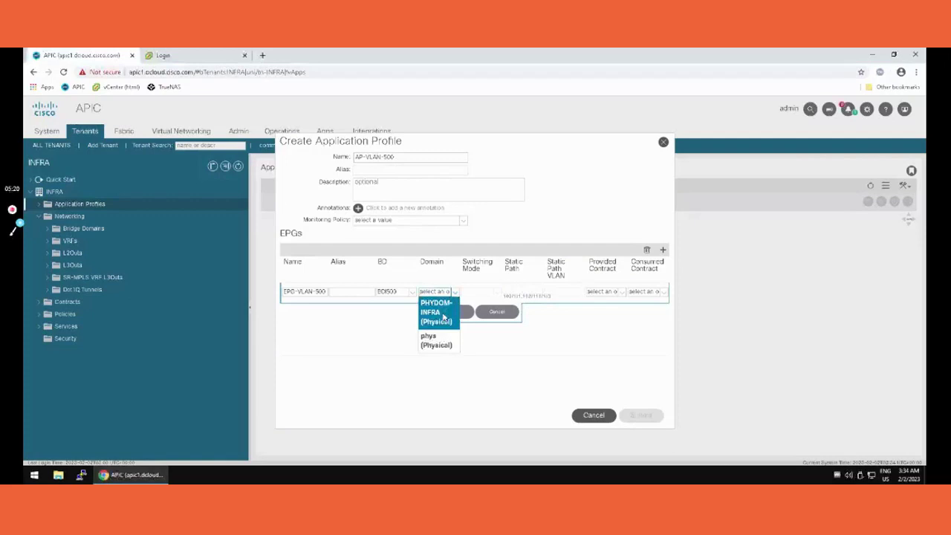
left_click(442, 316)
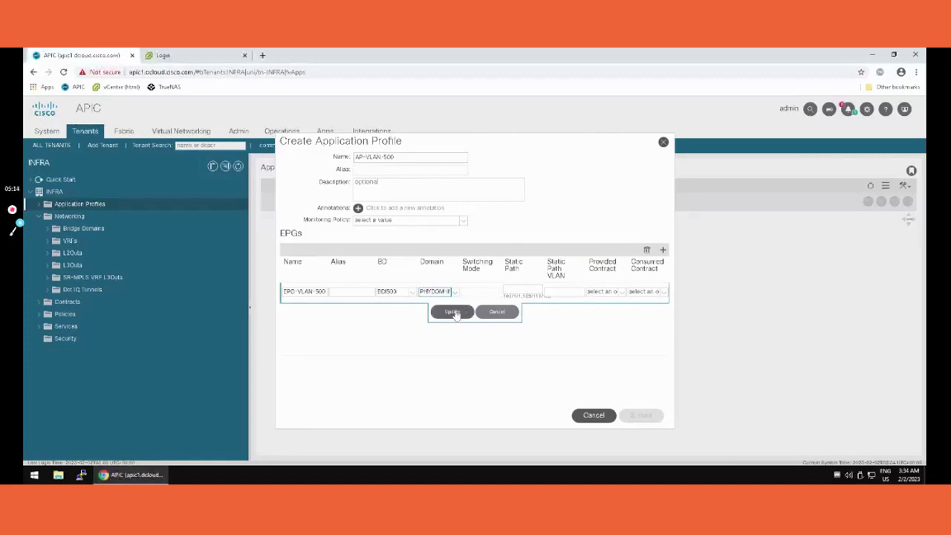
left_click(456, 313)
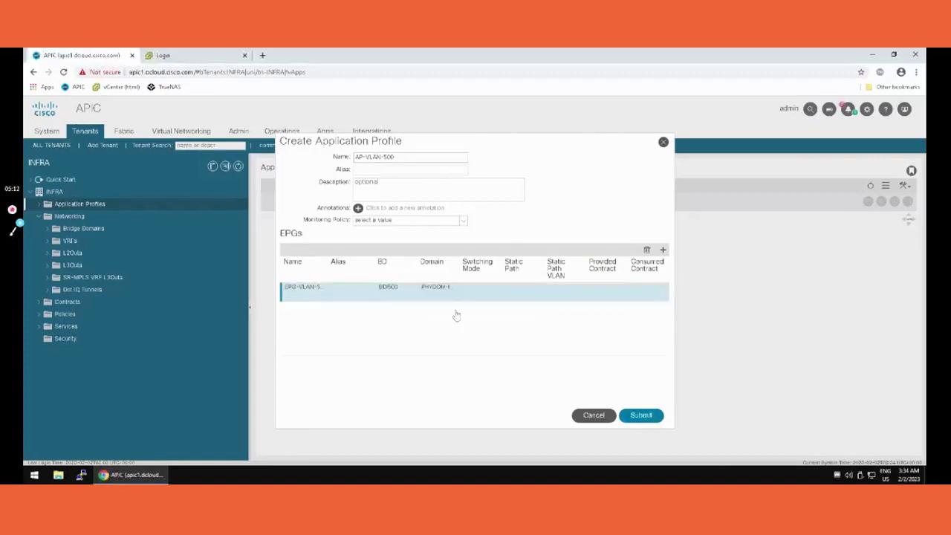
left_click(643, 415)
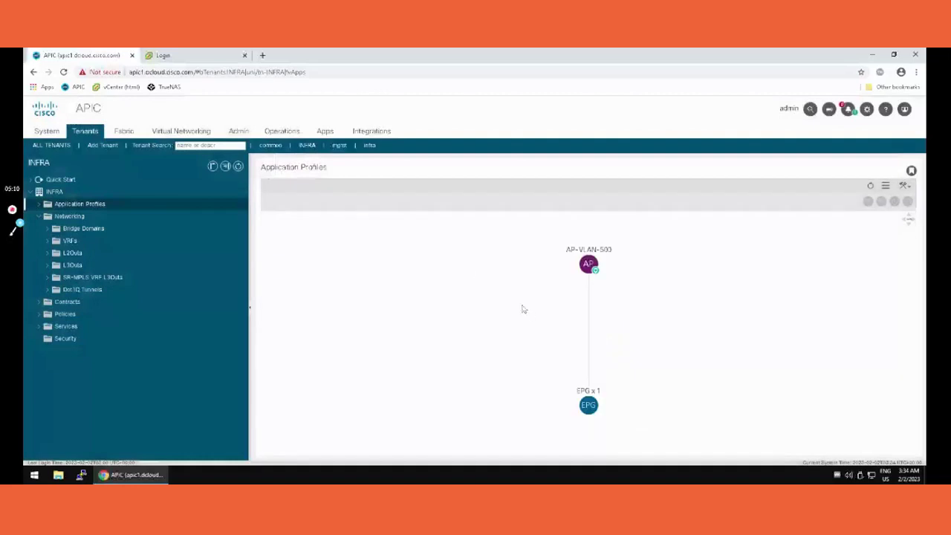
- Open EPG-VLAN-500 within the AP-VLAN-500 profile and start deploying a static EPG on an interface from its static ports
left_click(888, 189)
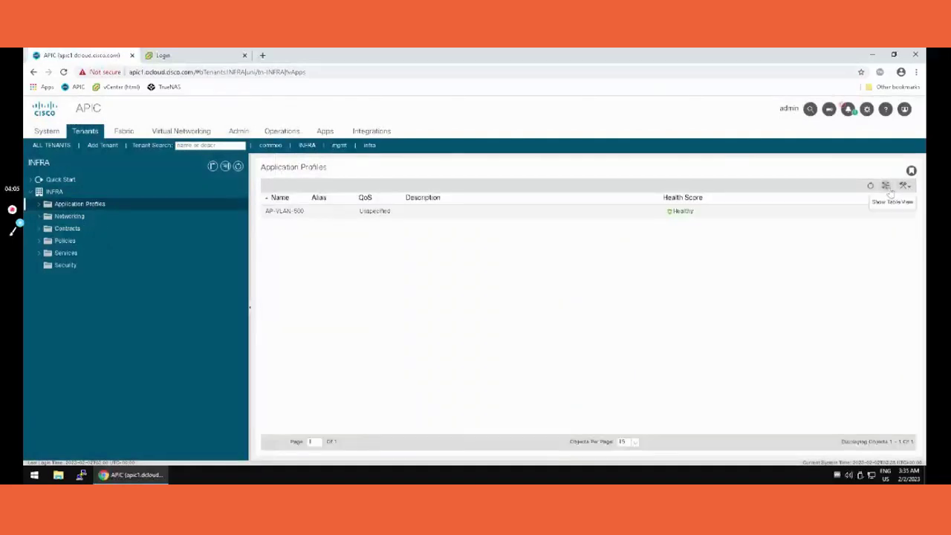
left_click(291, 213)
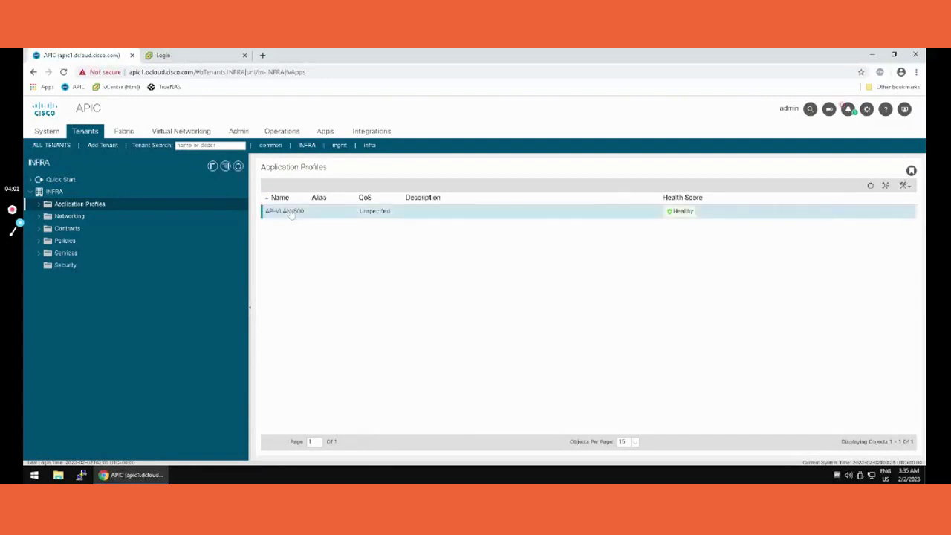
double_click(290, 214)
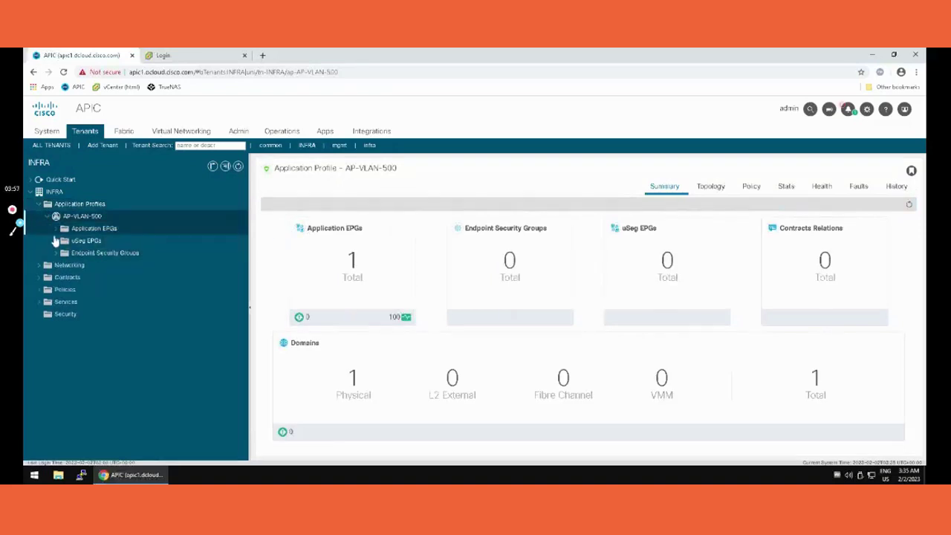
left_click(56, 230)
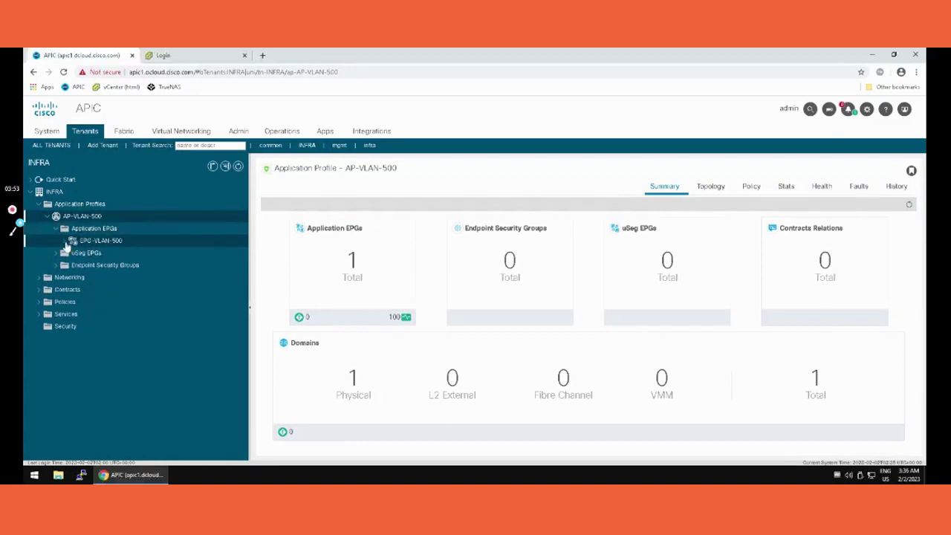
left_click(65, 242)
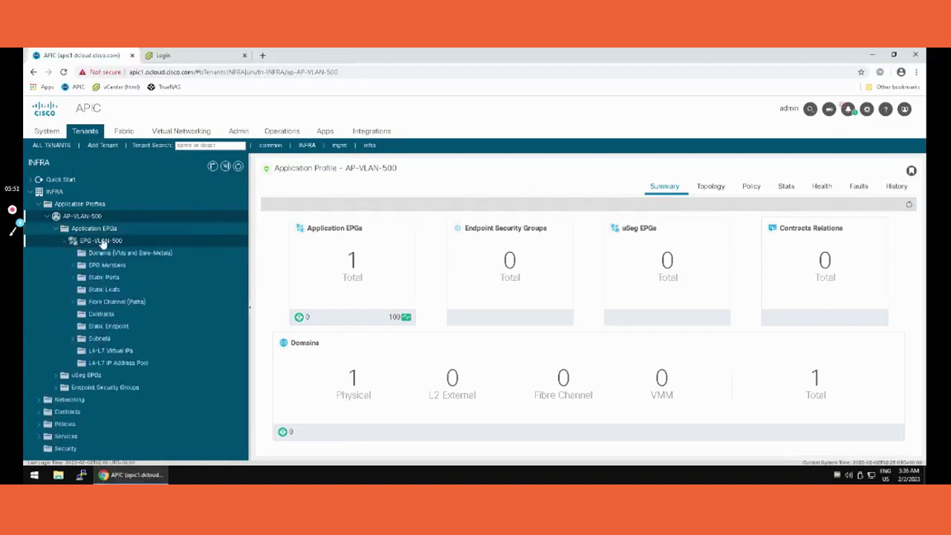
left_click(107, 278)
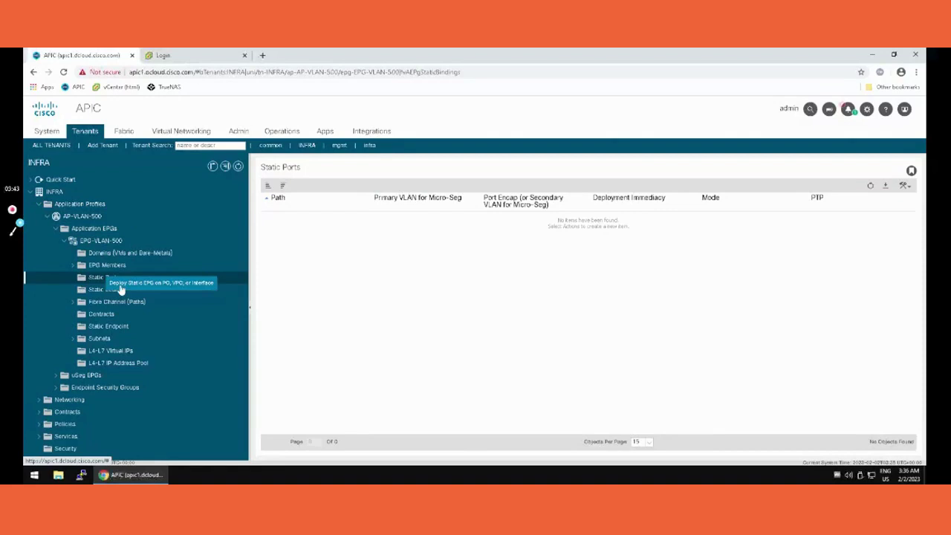
left_click(135, 283)
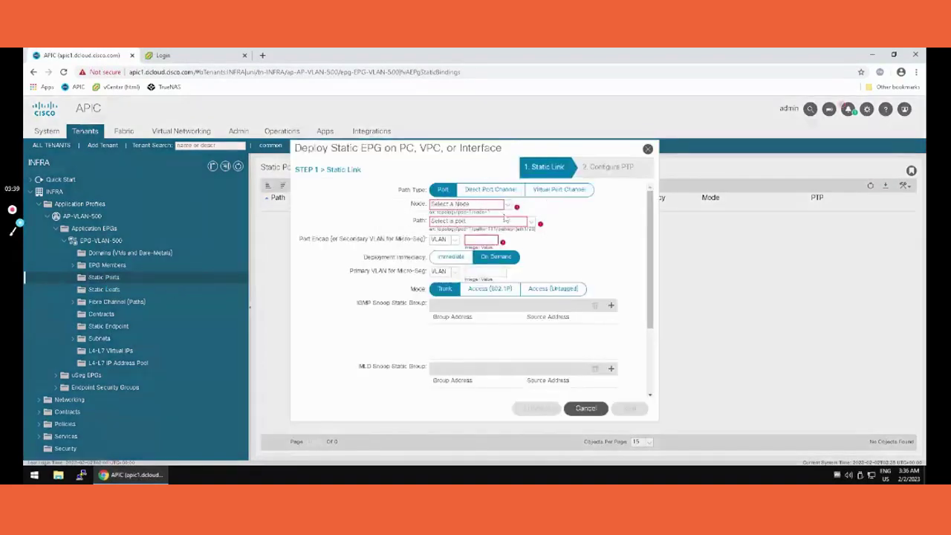
- Bind the EPG to node L101 port eth1/1 with encapsulation VLAN 500 and Immediate deployment, and finish the static port
left_click(508, 210)
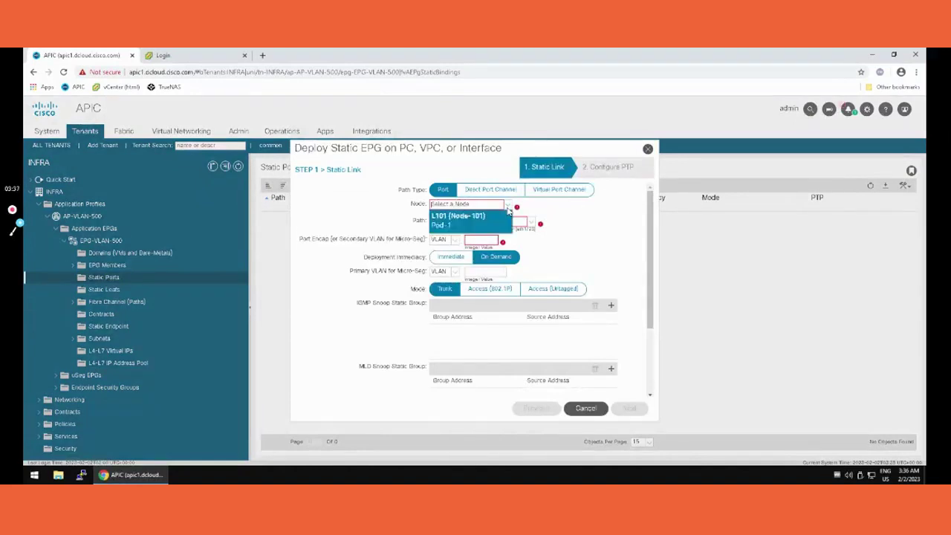
left_click(484, 220)
left_click(483, 221)
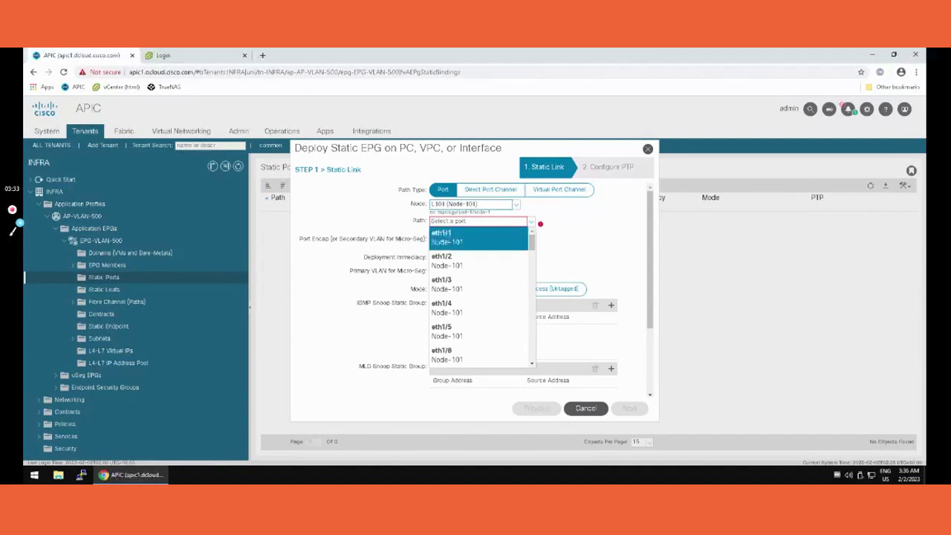
left_click(446, 236)
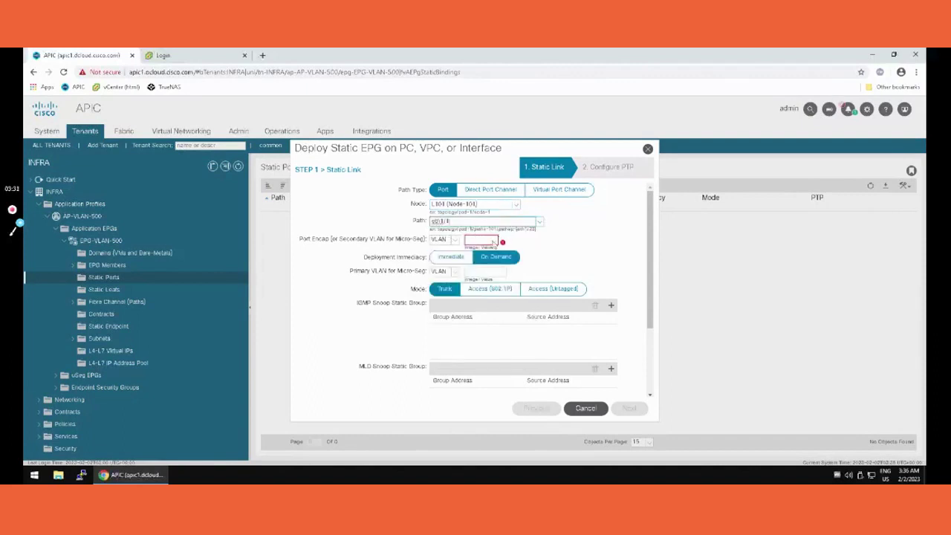
left_click(491, 239)
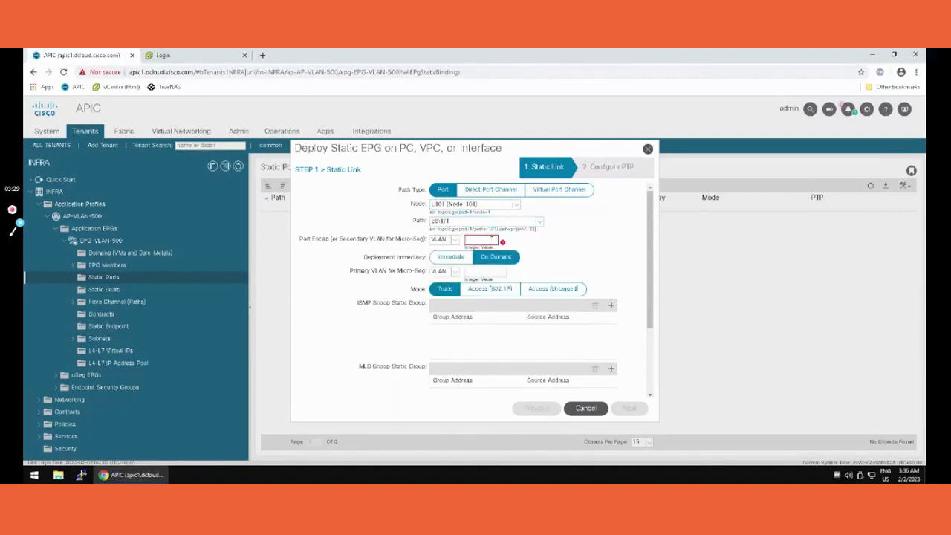
type("500")
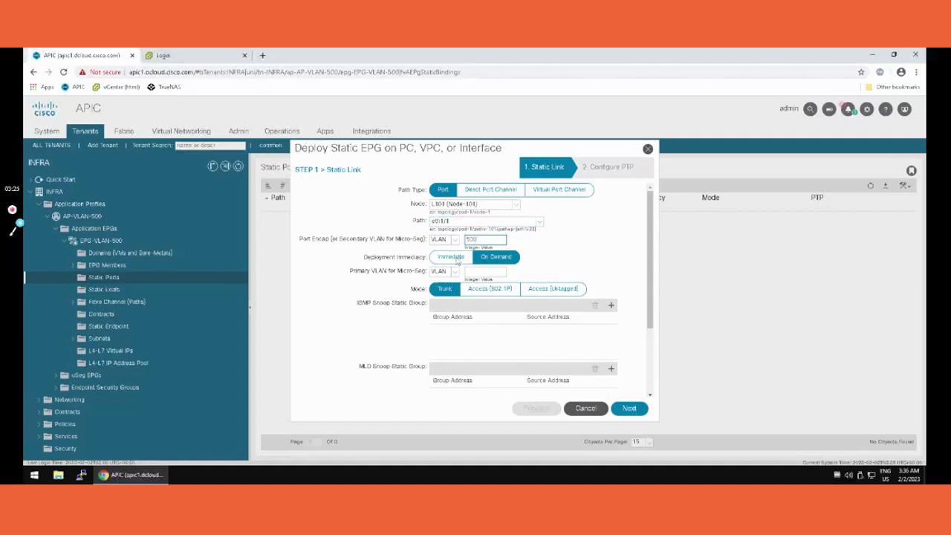
left_click(451, 257)
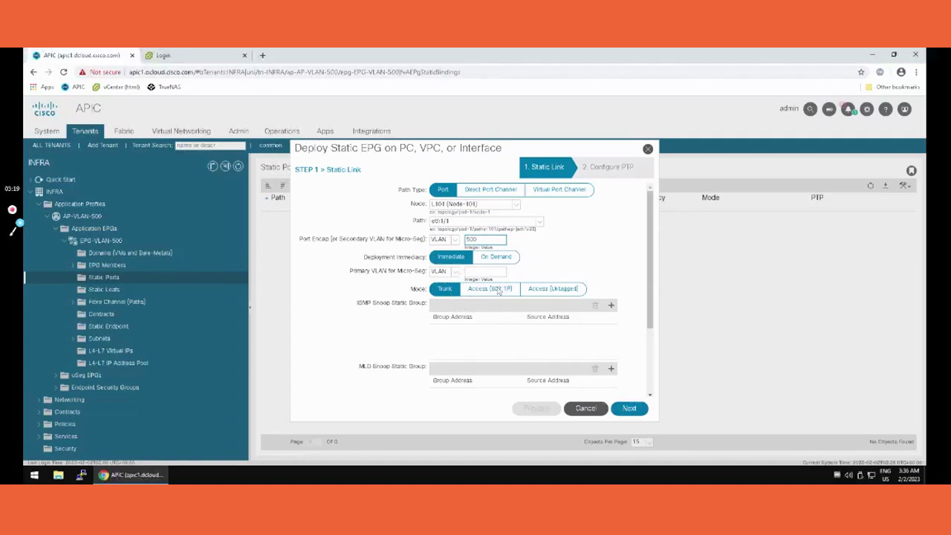
left_click(629, 410)
left_click(628, 409)
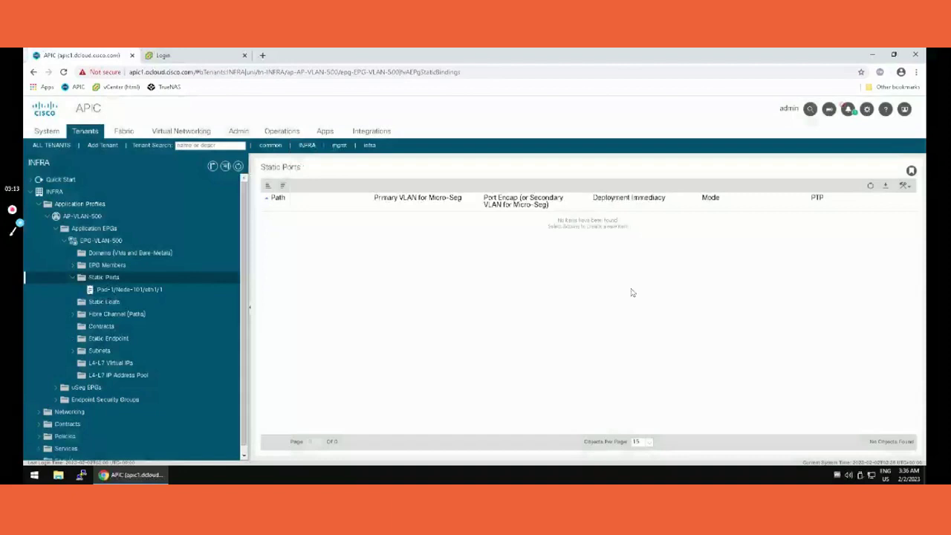
- Switch to PuTTY and select a saved APIC session for connecting to the controller's command line
left_click(84, 476)
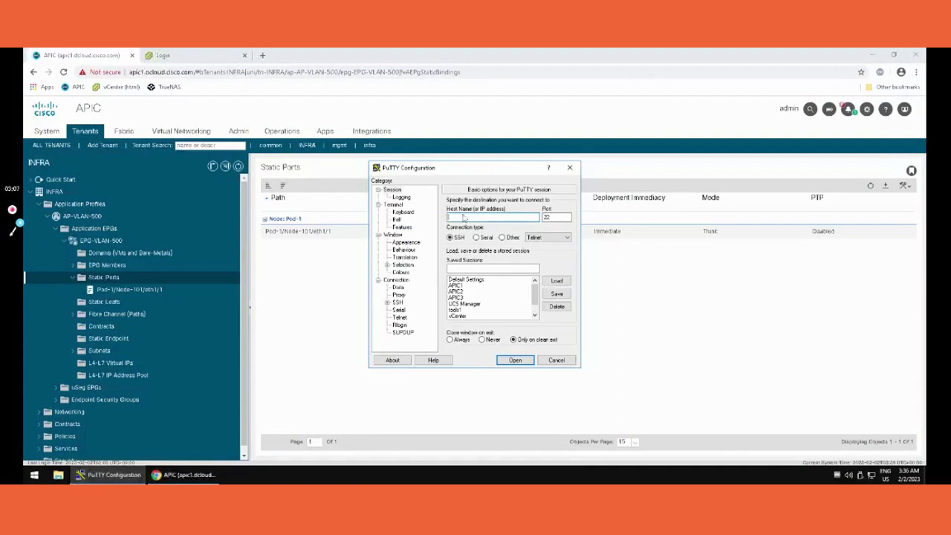
left_click(462, 285)
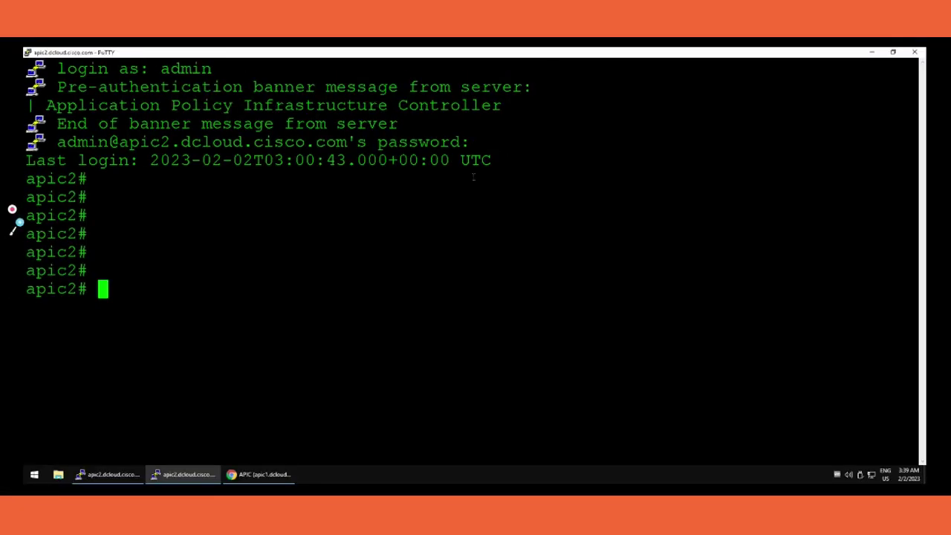
- Show the port's configuration by running "sh running-config leaf 101 interface ethernet 1/1" on the APIC
type("sh ")
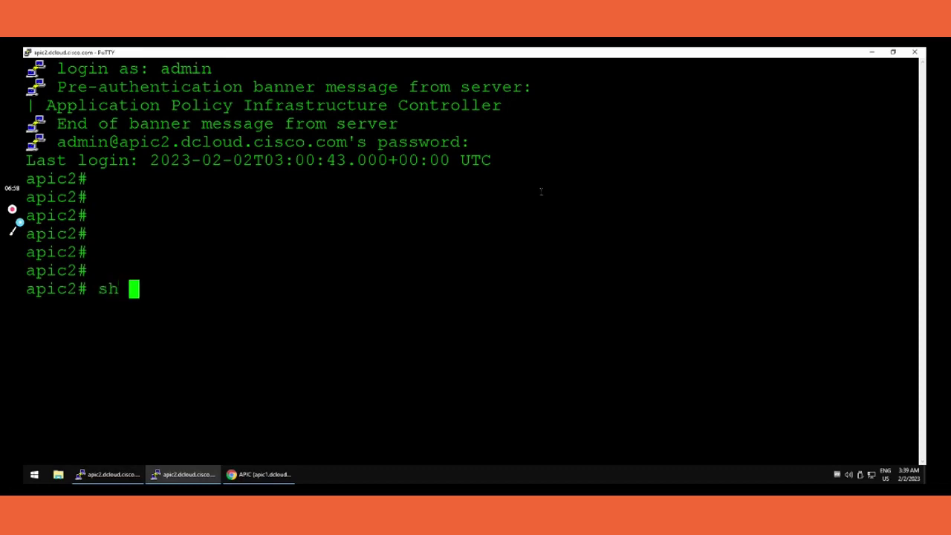
type("run")
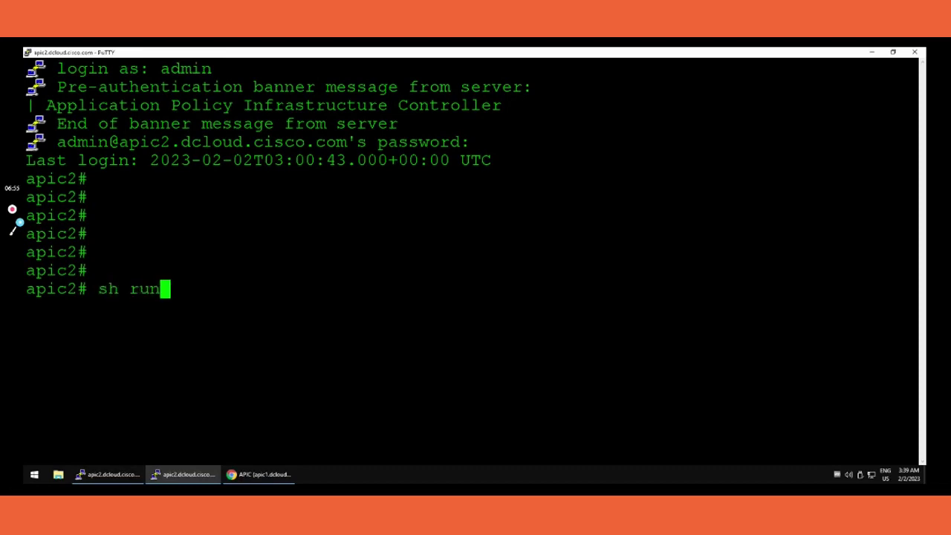
key("Tab")
type("l")
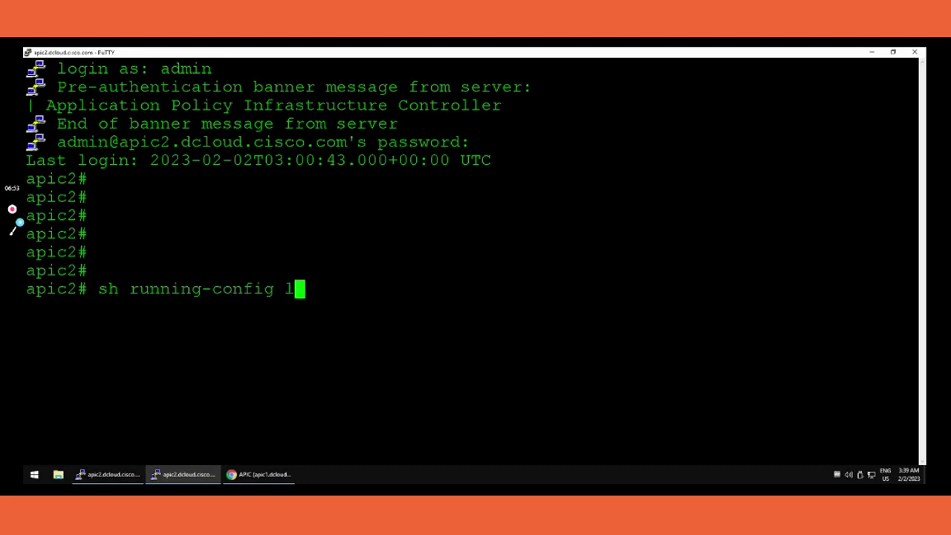
type("ea")
key("Tab")
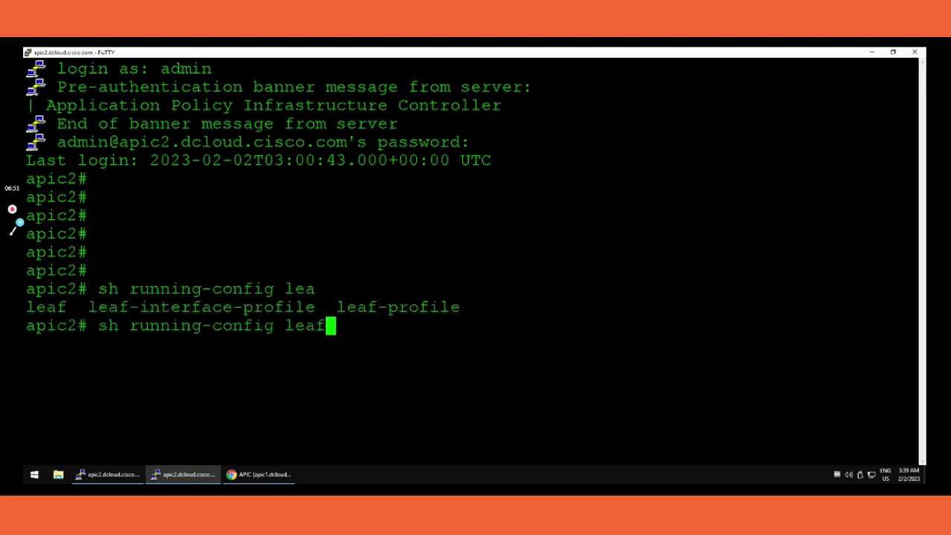
type("101 interface ")
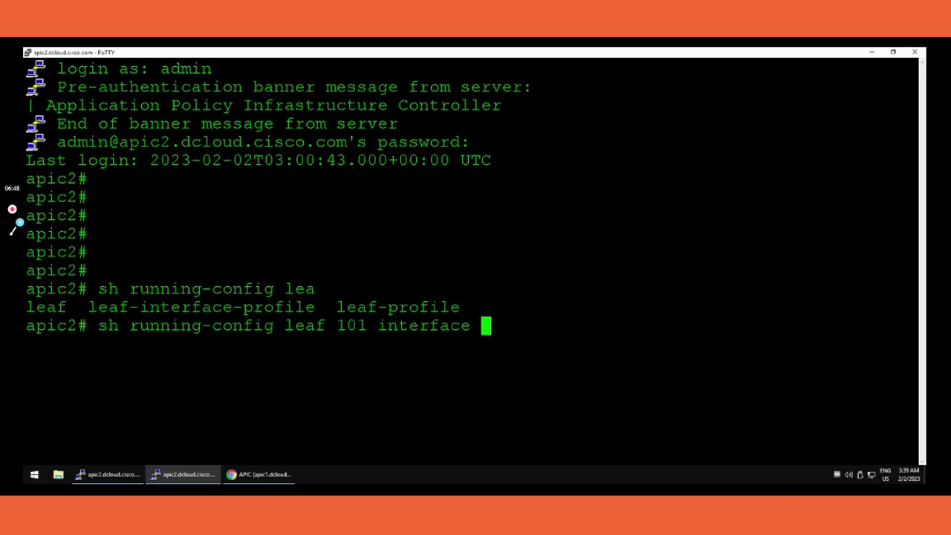
type("e")
key("Tab")
type("1/")
type("1")
key("Return")
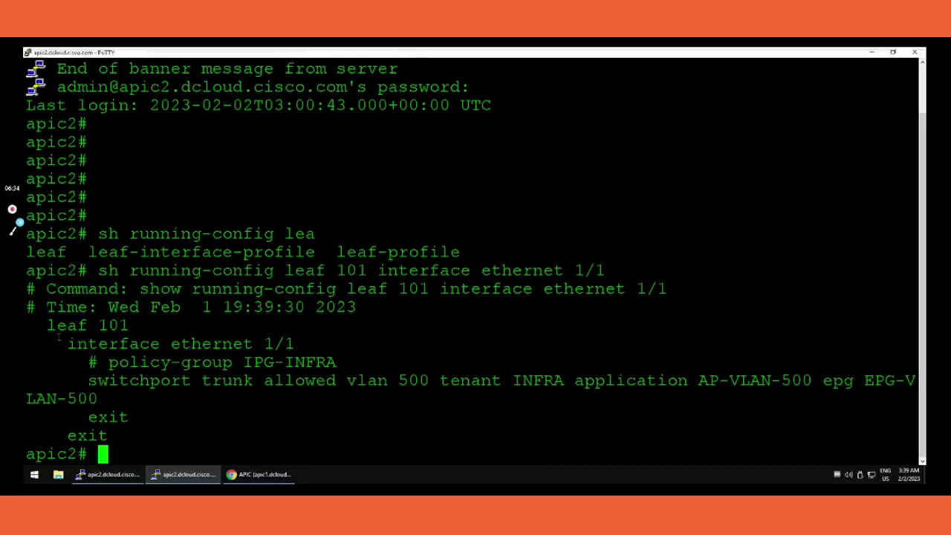
- Examine the output's leaf, interface and policy group, plus the allowed VLAN, tenant, application profile and EPG on the switchport trunk line
left_click_drag(48, 325, 913, 326)
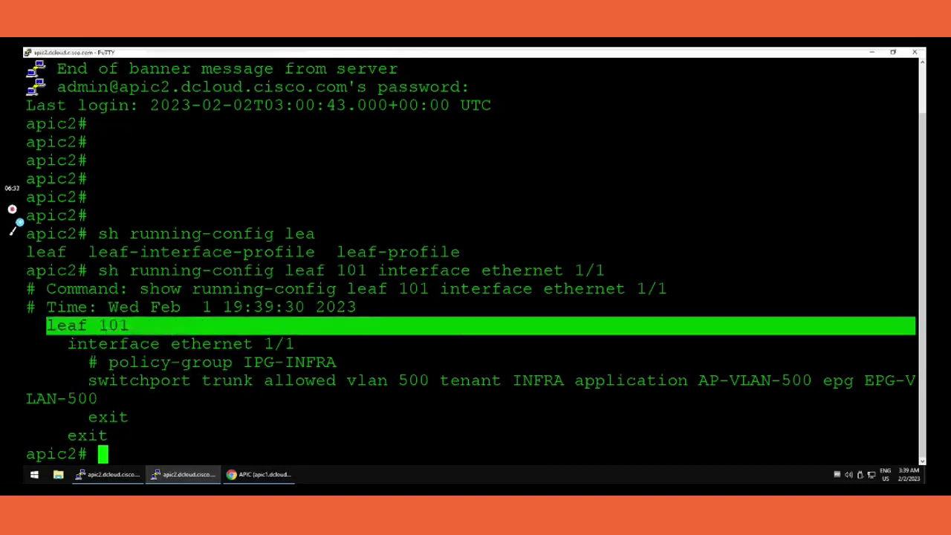
left_click(256, 343)
left_click_drag(260, 343, 67, 343)
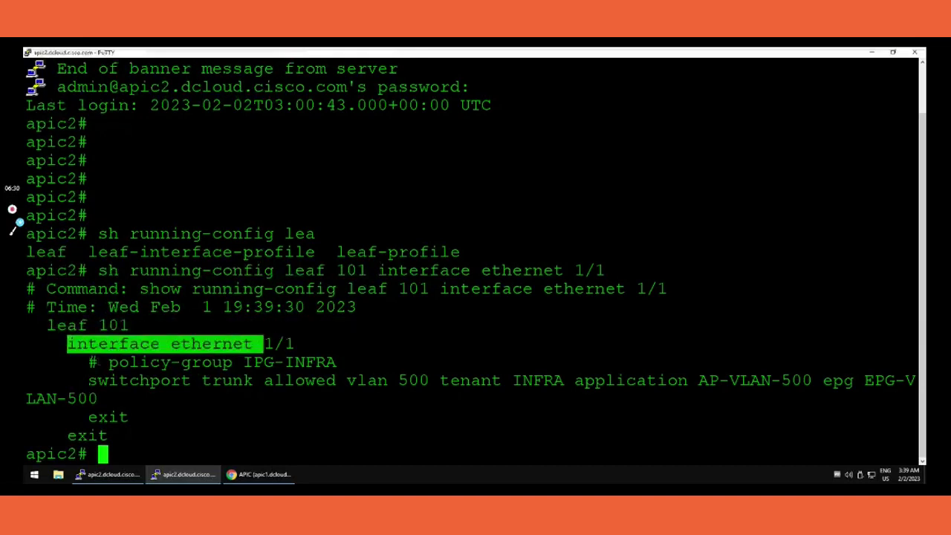
left_click_drag(222, 362, 88, 362)
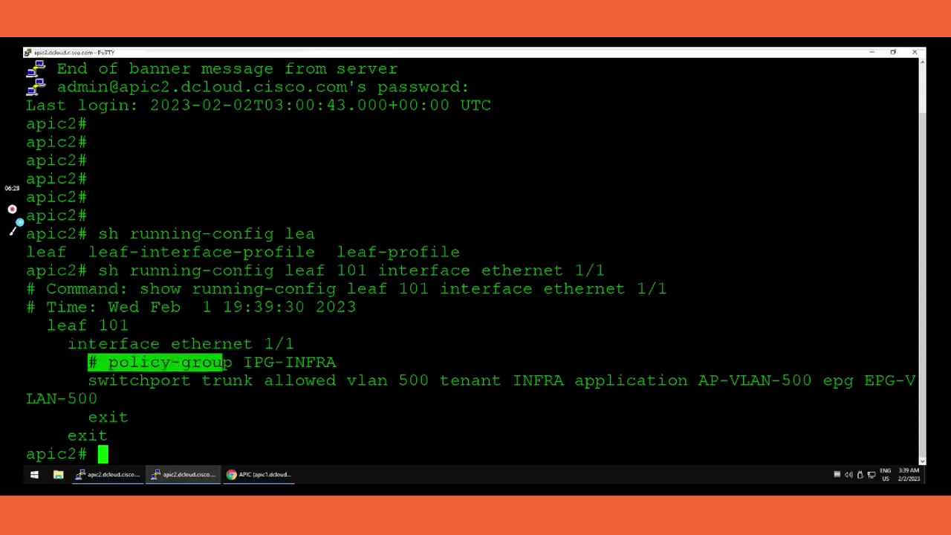
left_click_drag(244, 362, 315, 362)
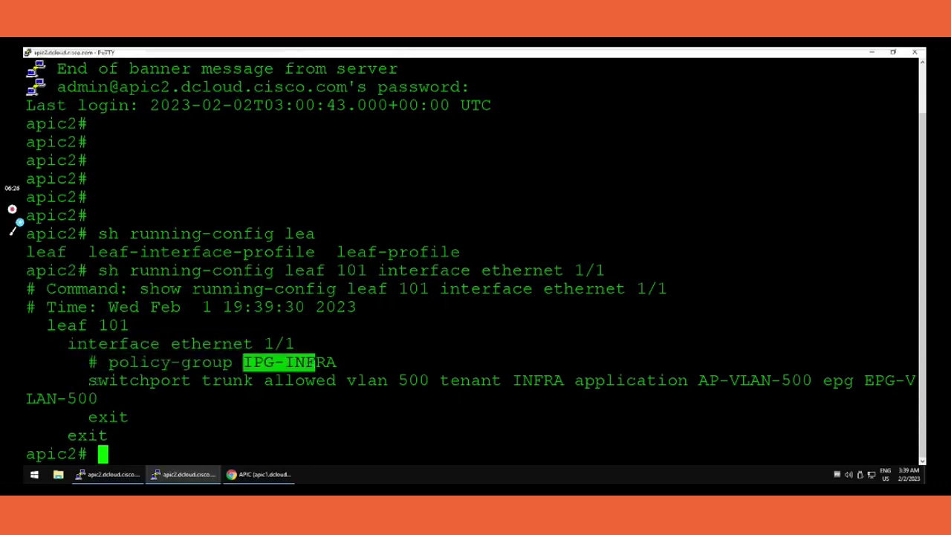
left_click_drag(87, 381, 418, 381)
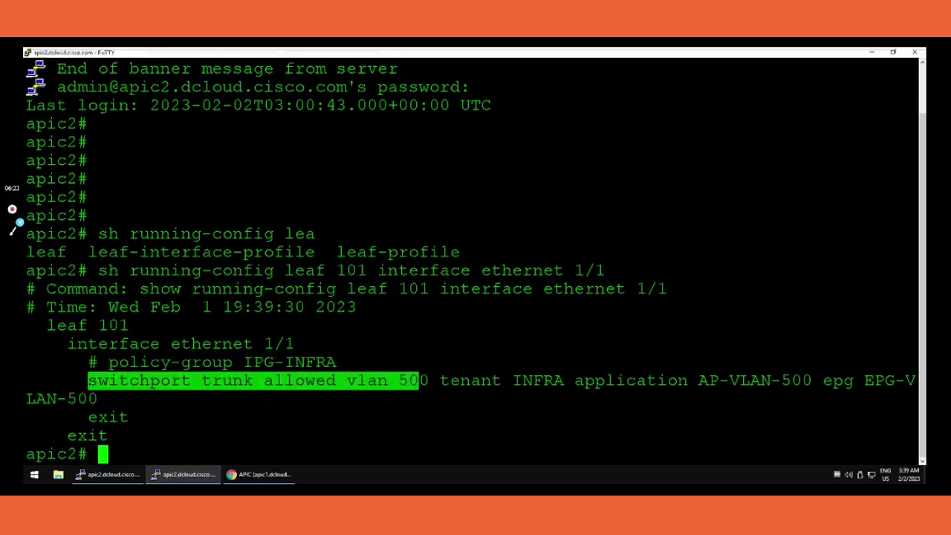
double_click(538, 380)
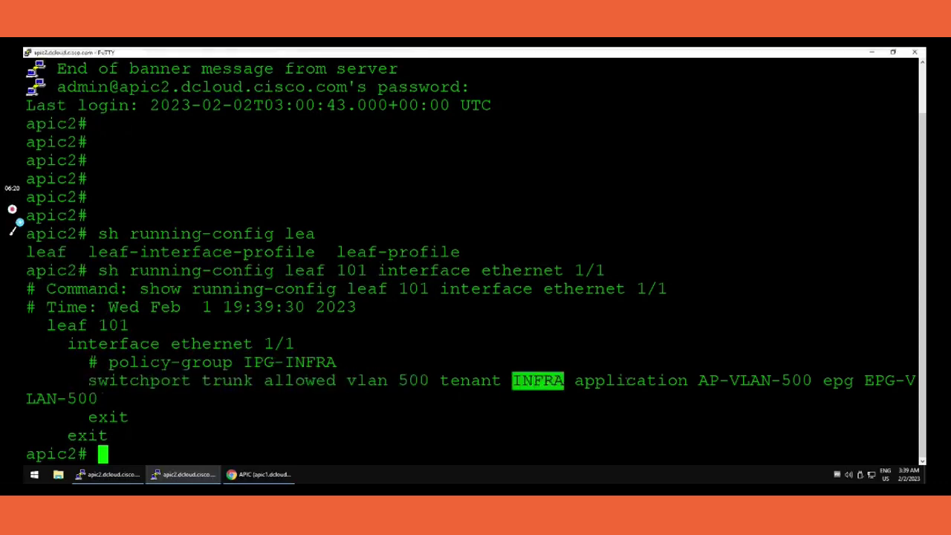
double_click(631, 380)
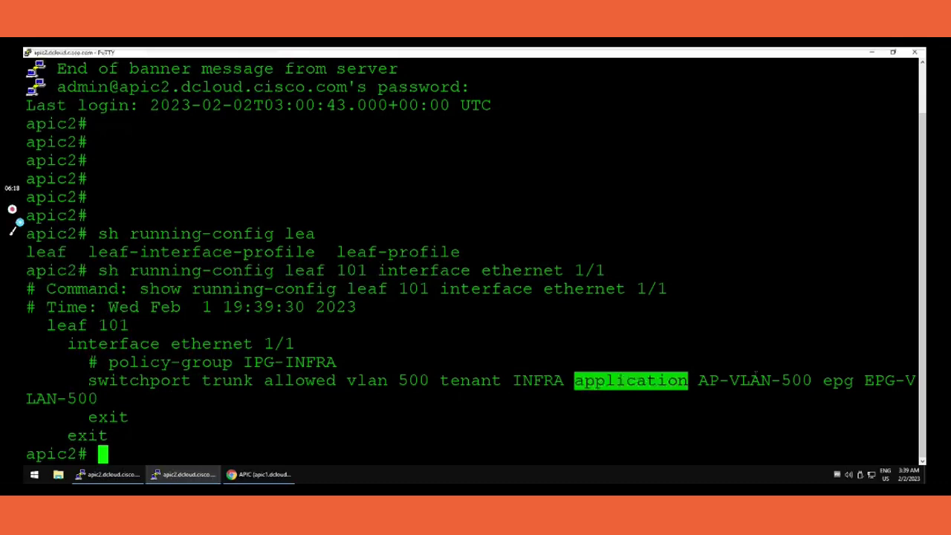
double_click(754, 380)
left_click(869, 376)
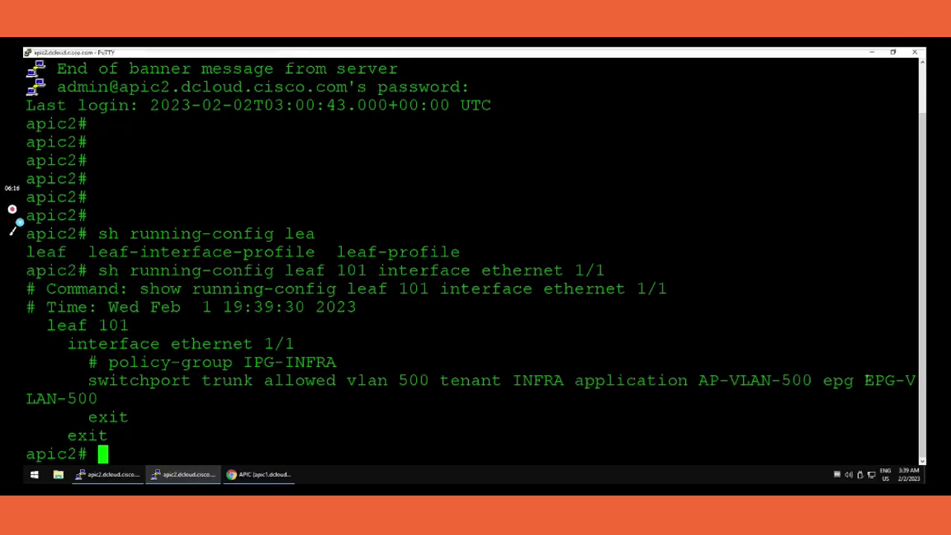